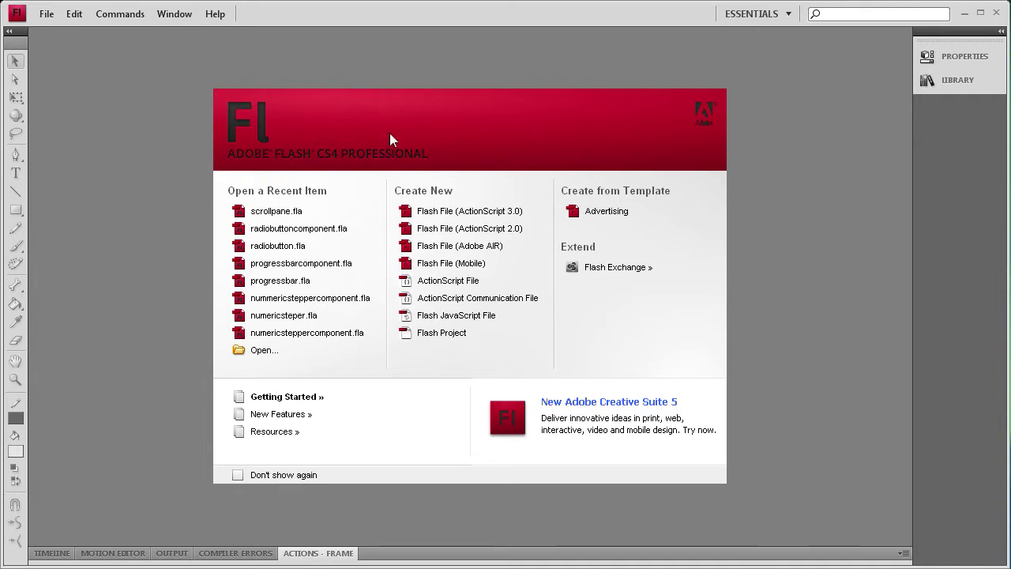
Create a new ActionScript 3.0 document and drag a ScrollPane component onto the stage.
left_click(462, 211)
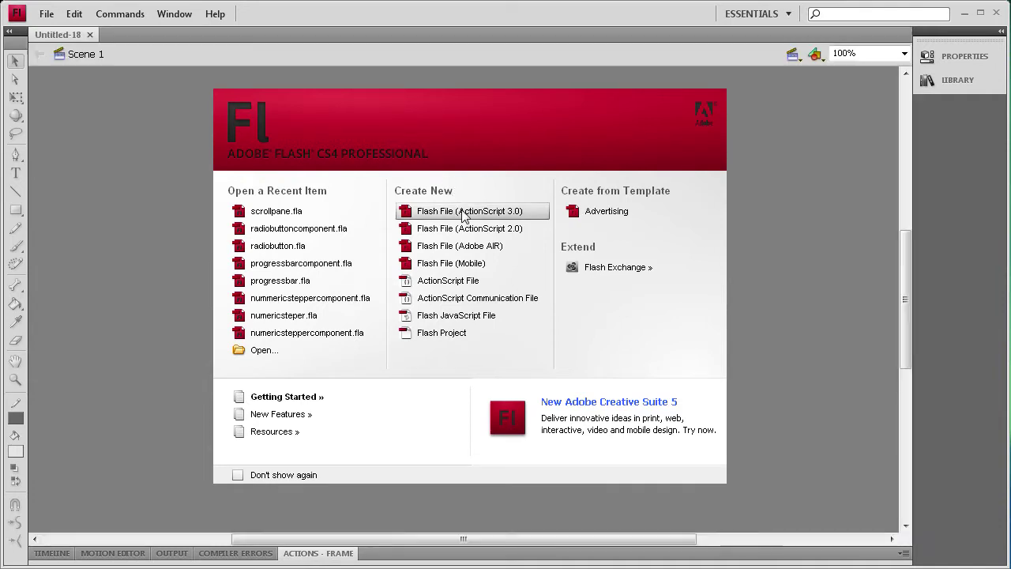
left_click(403, 13)
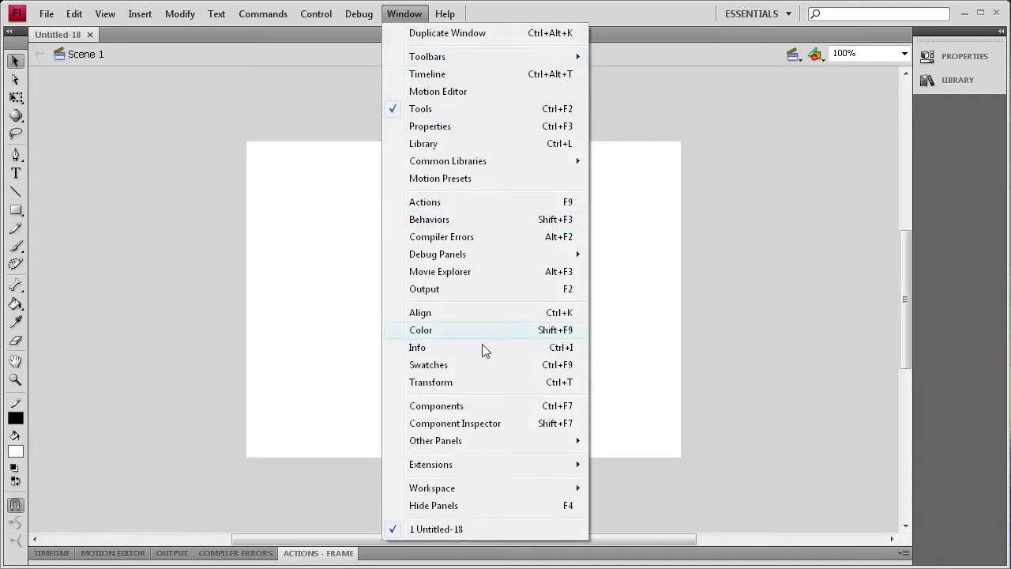
left_click(494, 404)
mouse_move(822, 359)
left_mouse_down()
mouse_move(283, 181)
mouse_move(300, 194)
left_mouse_up()
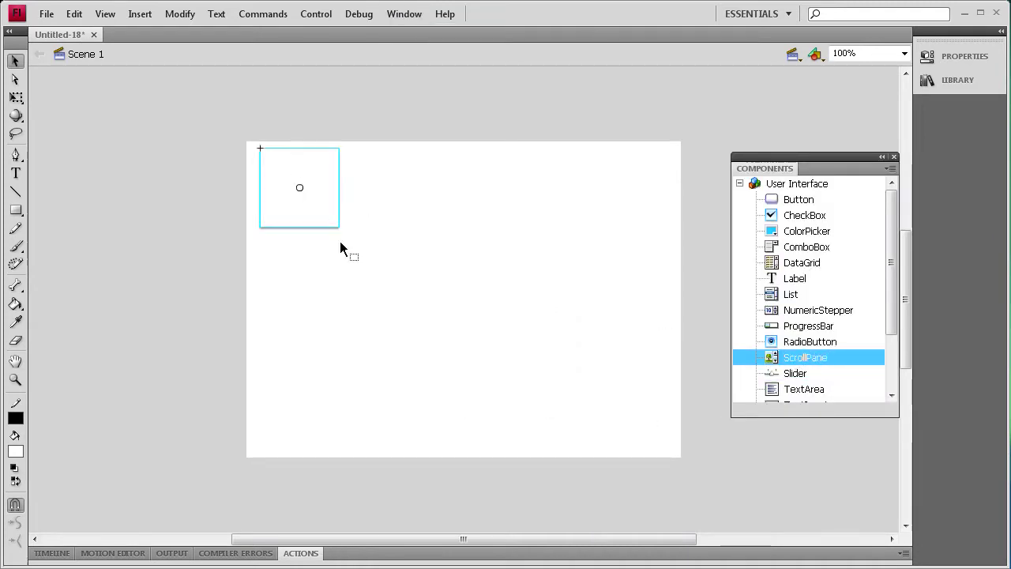
Name the ScrollPane 'spane', size it 500 by 360, and nudge it down-right.
left_click(956, 56)
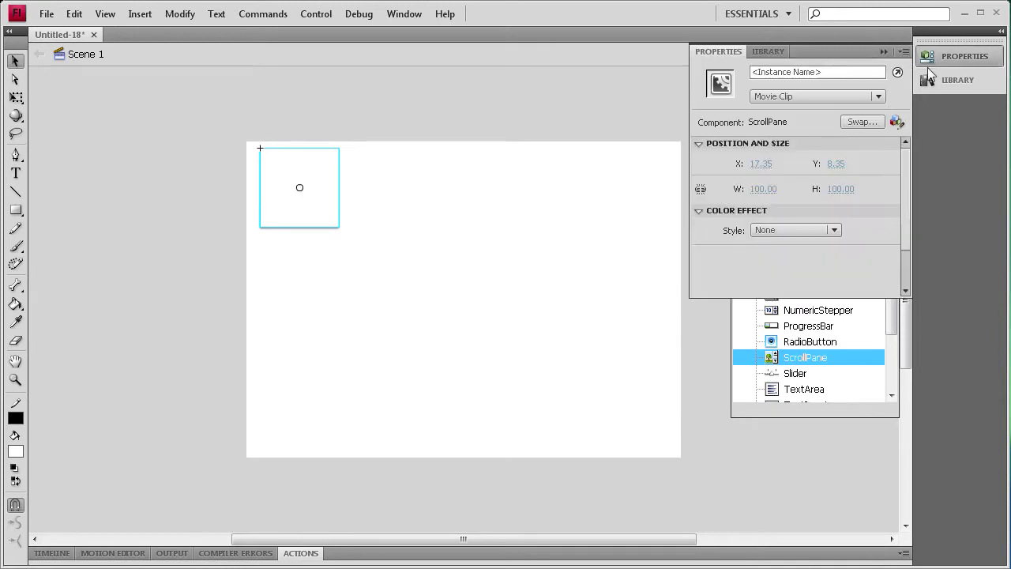
left_click(799, 70)
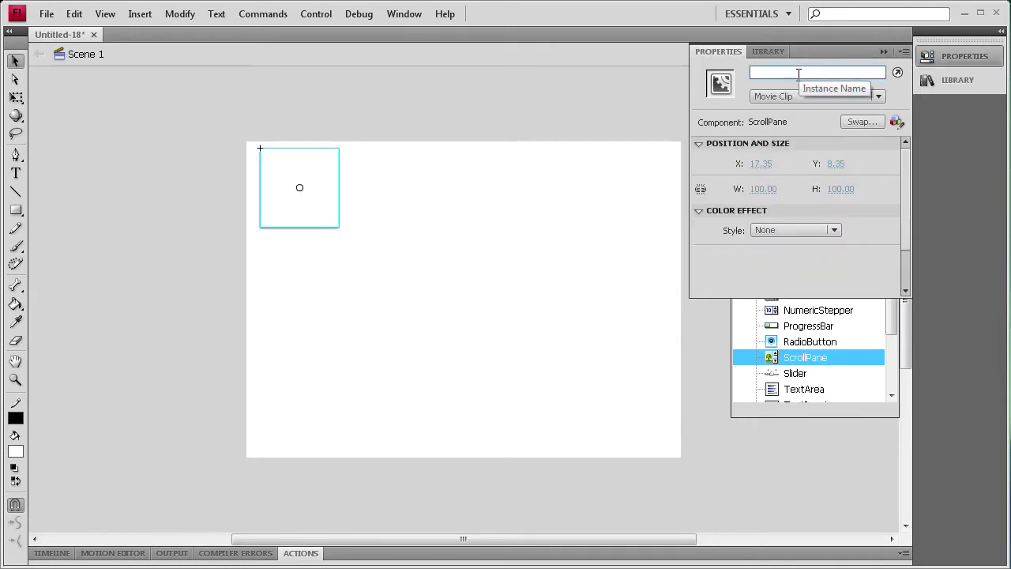
type("spane")
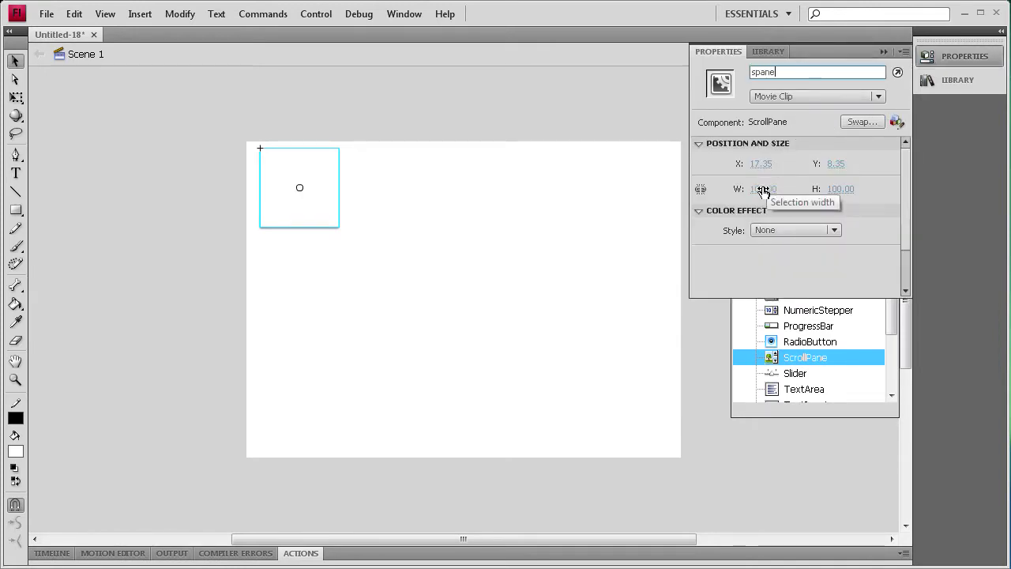
left_click(763, 189)
type("500")
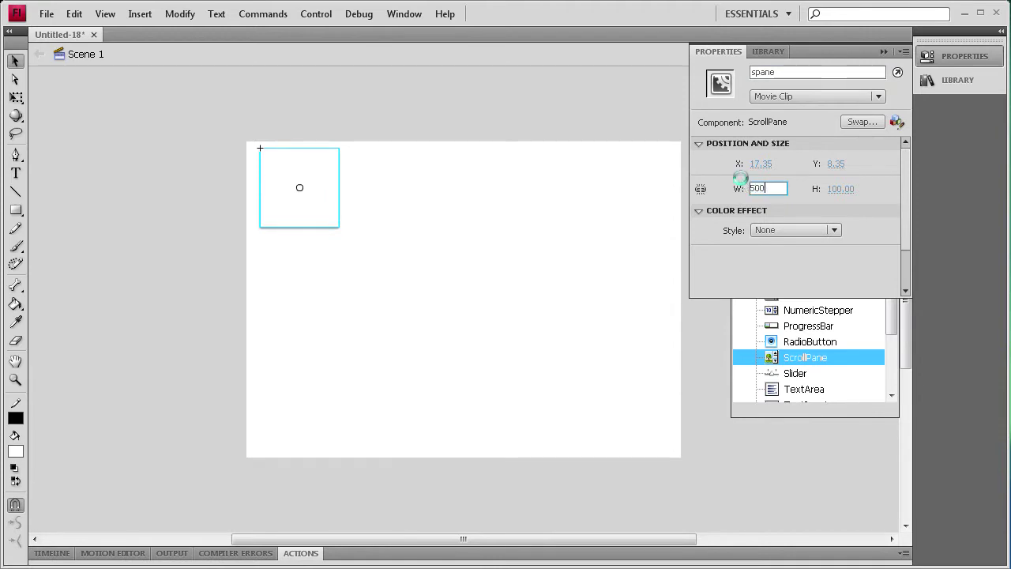
left_click(841, 188)
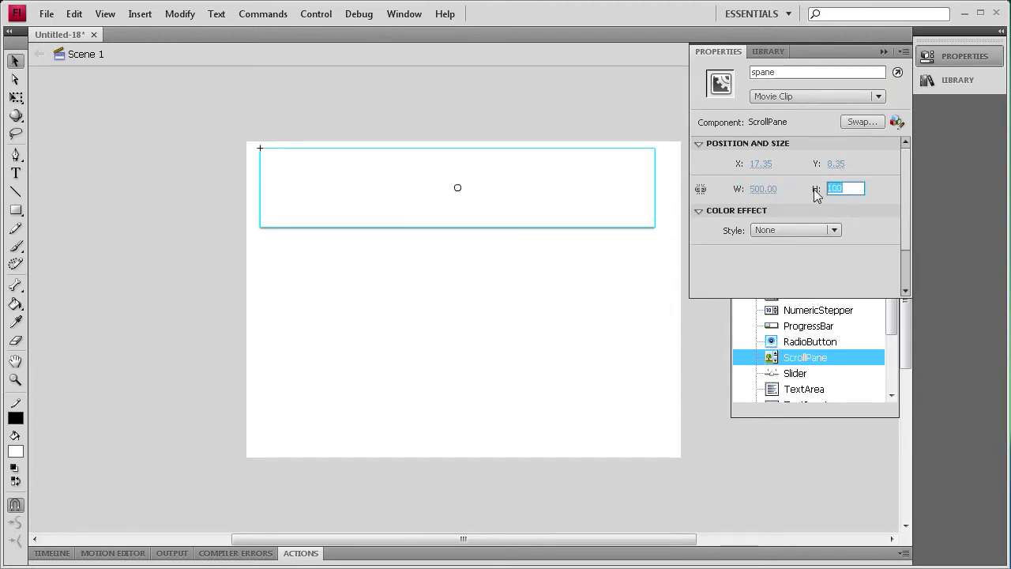
type("360")
key("Return")
left_click(374, 190)
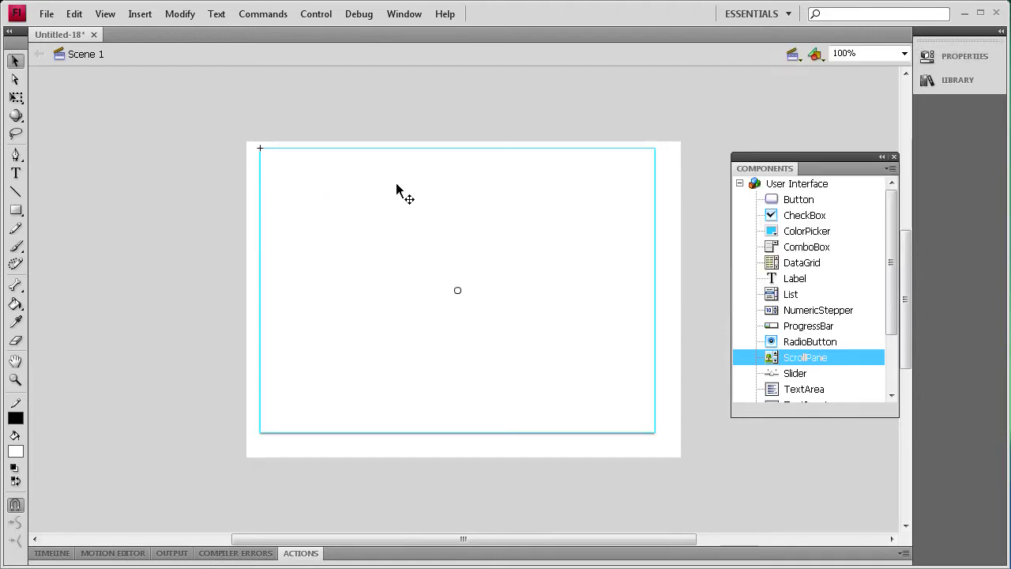
left_click_drag(397, 184, 401, 199)
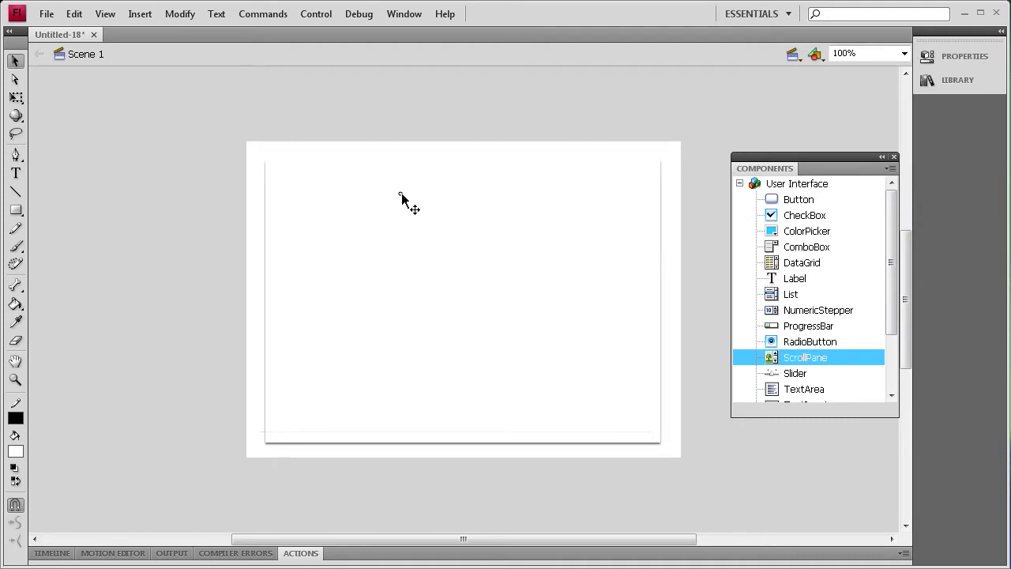
Close the Components panel and zoom the view to 50%.
left_click(352, 103)
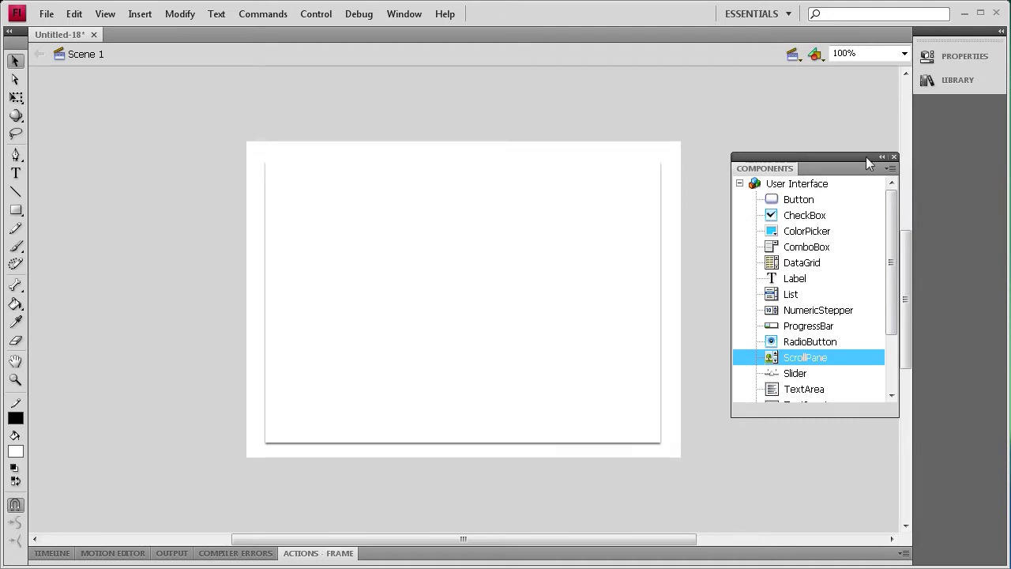
left_click(894, 157)
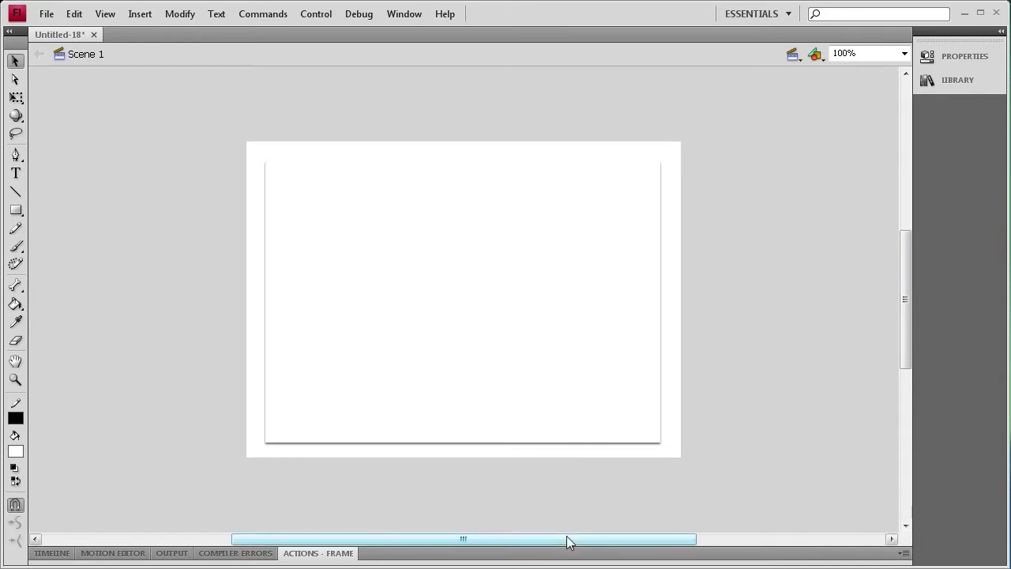
left_click_drag(465, 542, 601, 544)
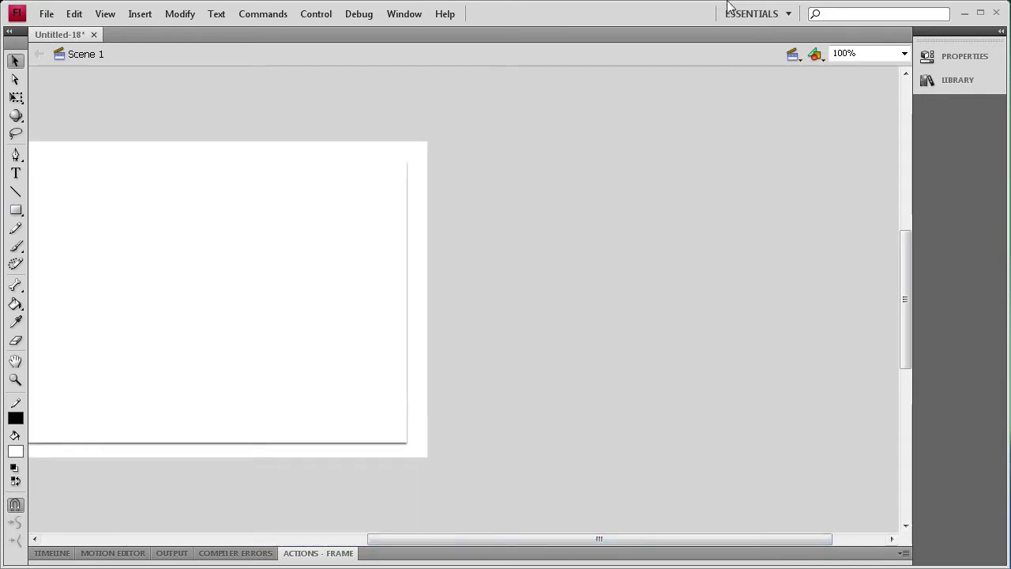
type("50")
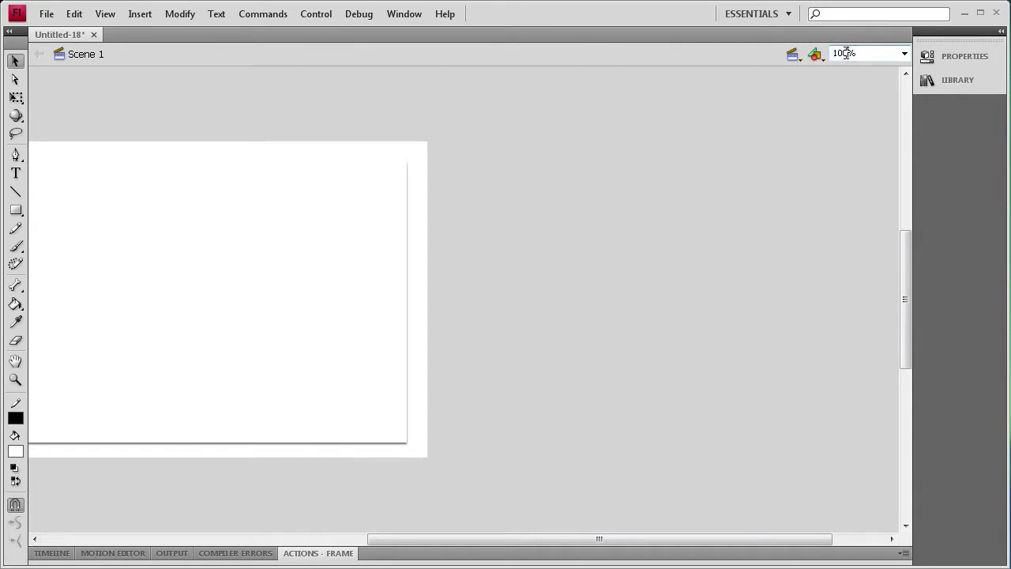
key("Return")
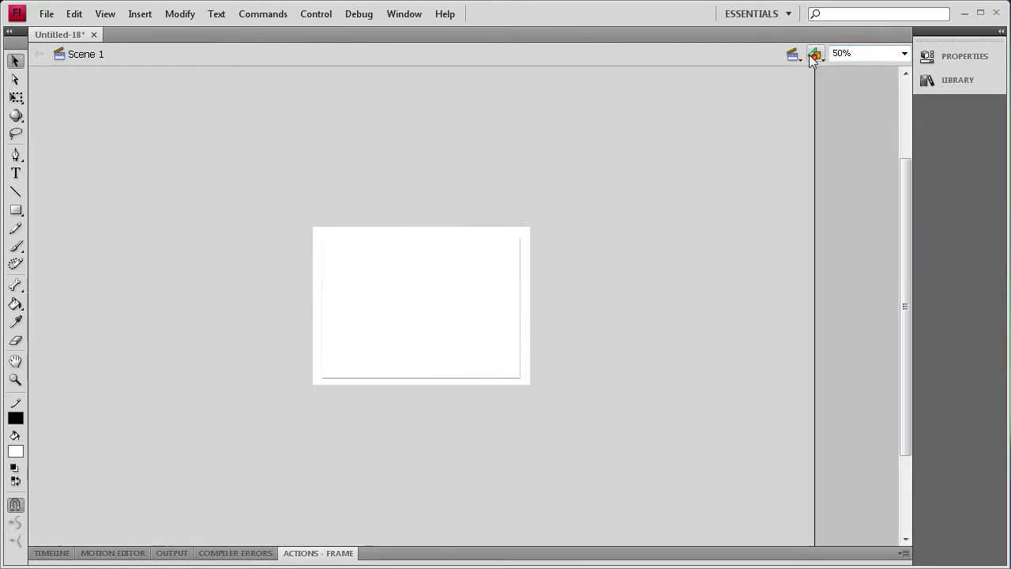
Draw a tall rectangle to the right of the stage and select it.
left_click(10, 212)
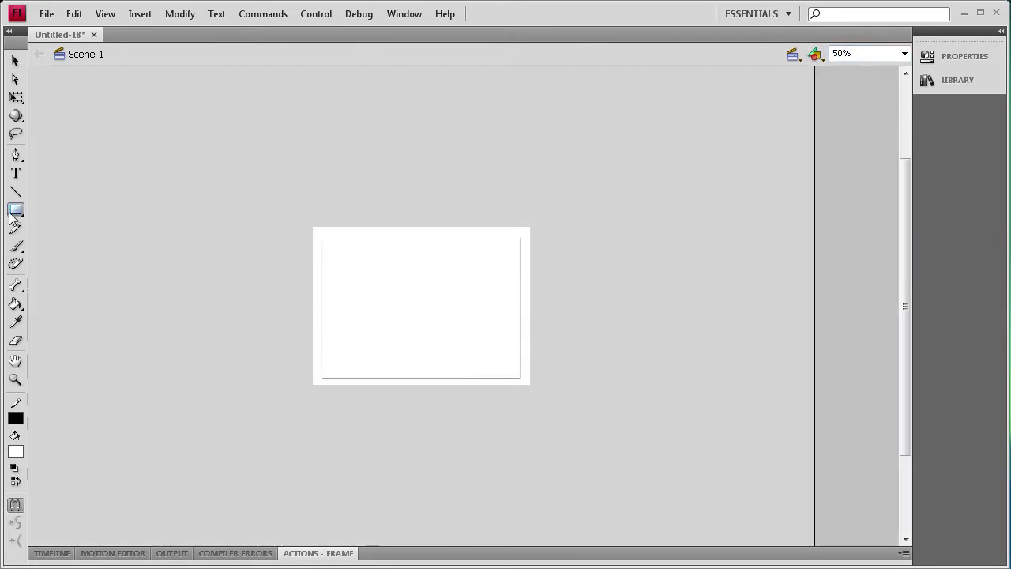
mouse_move(593, 228)
left_mouse_down()
mouse_move(702, 419)
mouse_move(790, 519)
left_mouse_up()
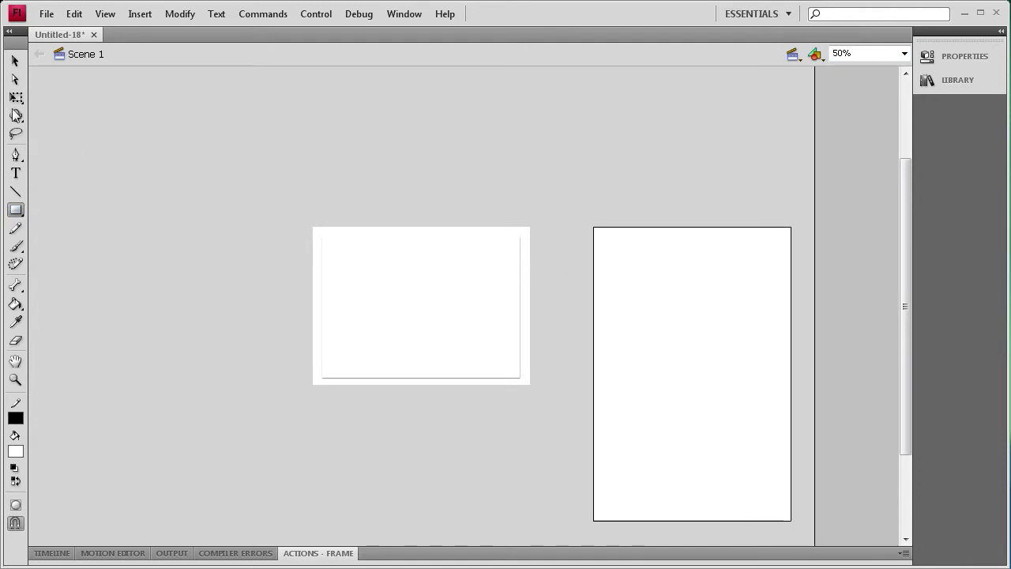
left_click(14, 60)
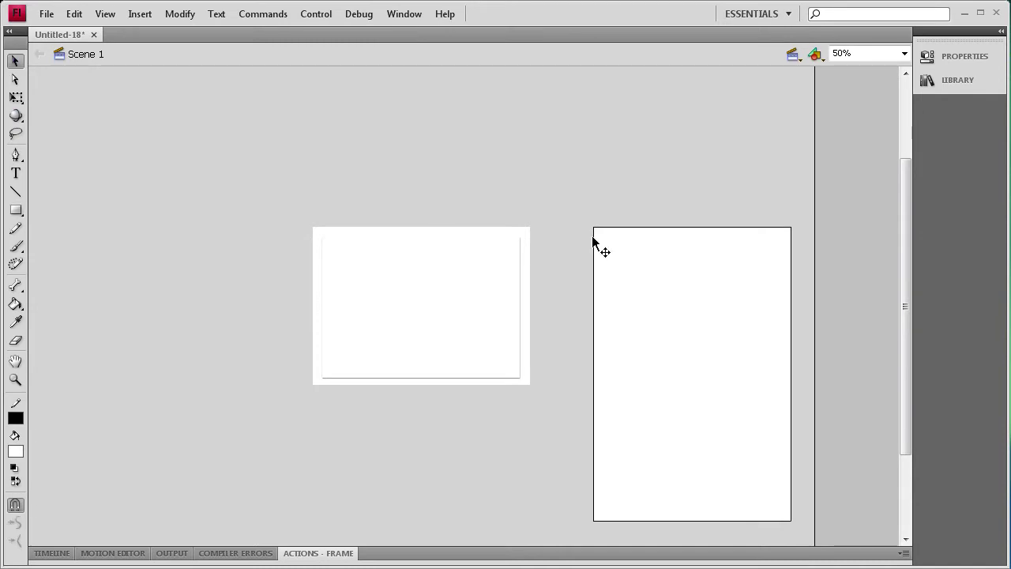
mouse_move(546, 185)
left_mouse_down()
mouse_move(738, 495)
mouse_move(820, 556)
left_mouse_up()
Give the rectangle a black fill and a width of 500.
left_click(953, 61)
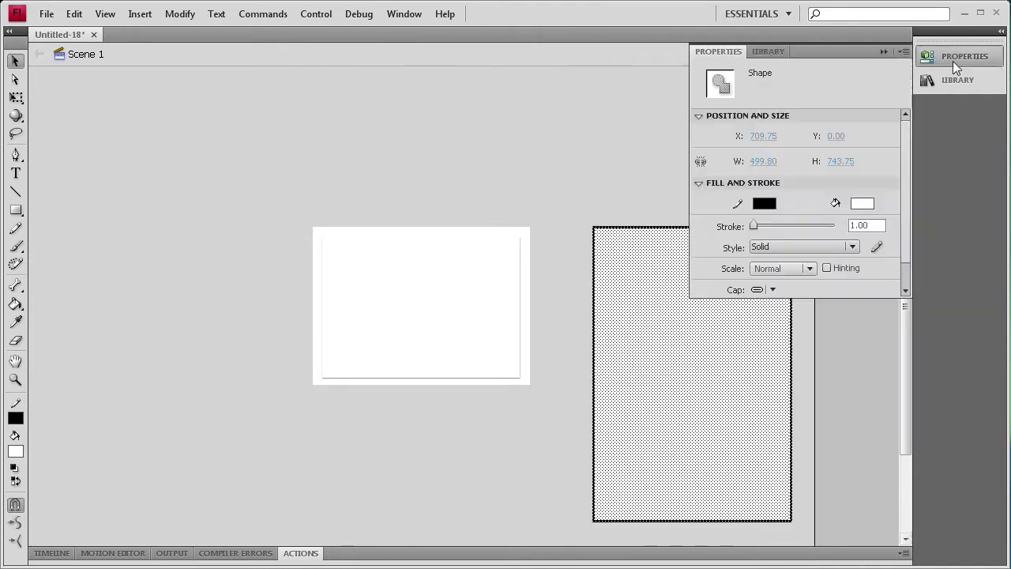
left_click(862, 204)
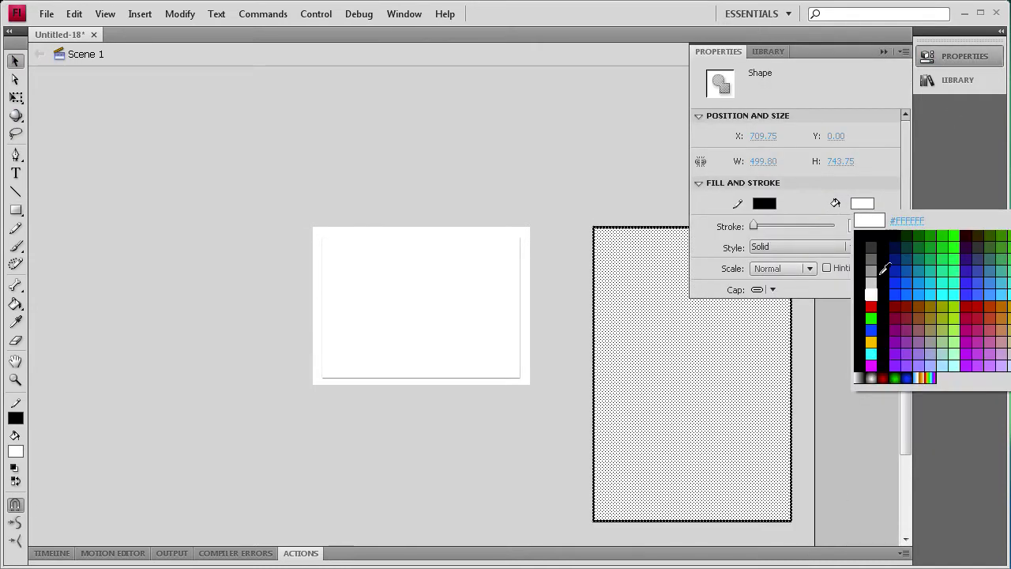
left_click(885, 284)
left_click(780, 162)
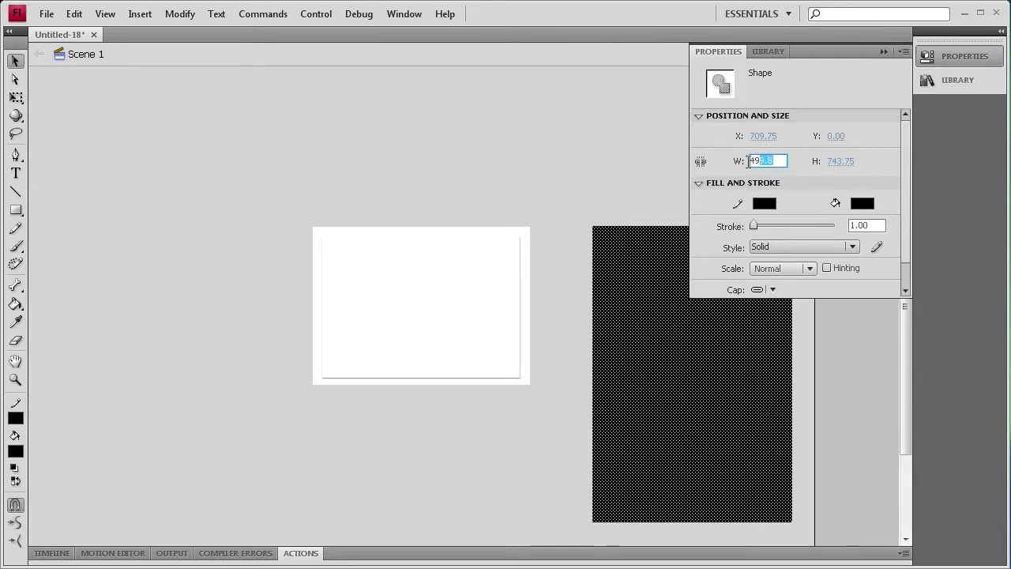
type("500")
key("Return")
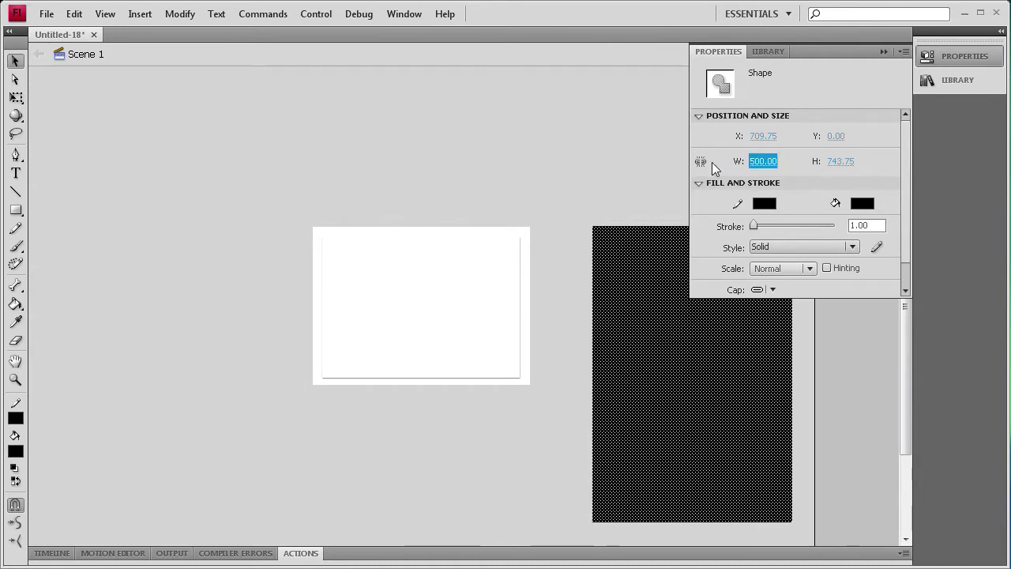
Move the black rectangle up and slightly left beside the stage.
left_click(884, 51)
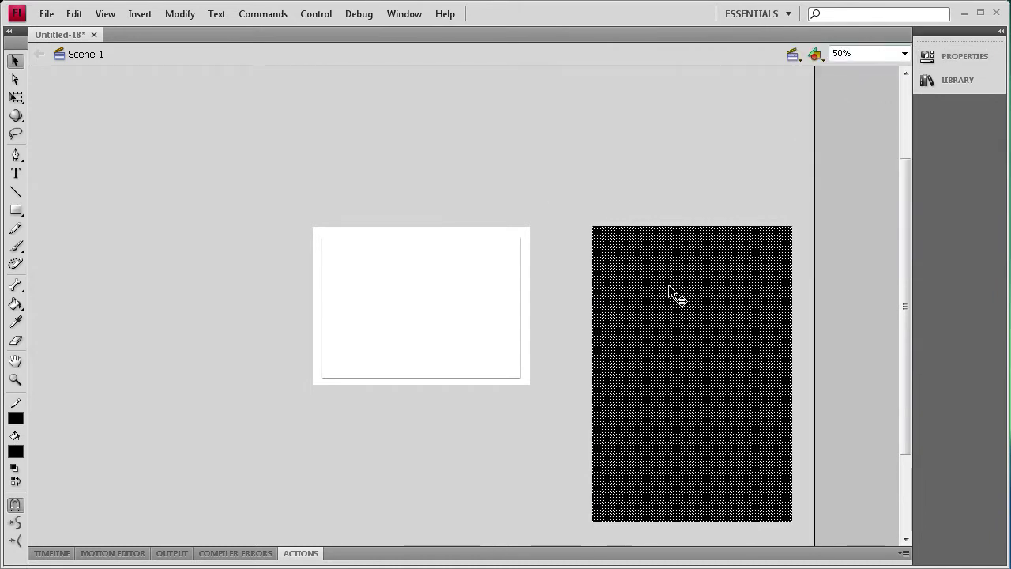
left_click_drag(698, 388, 669, 292)
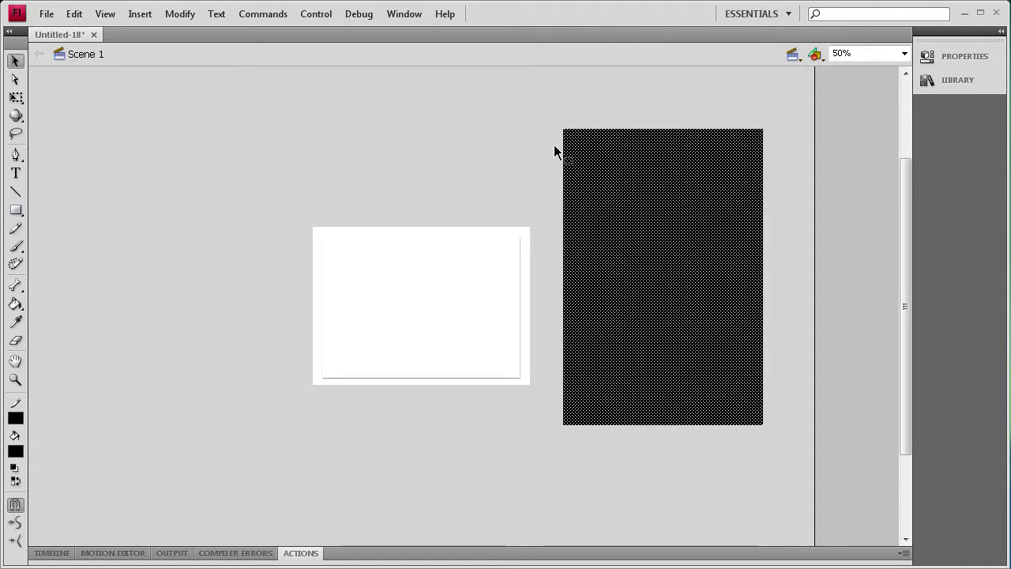
left_click(16, 96)
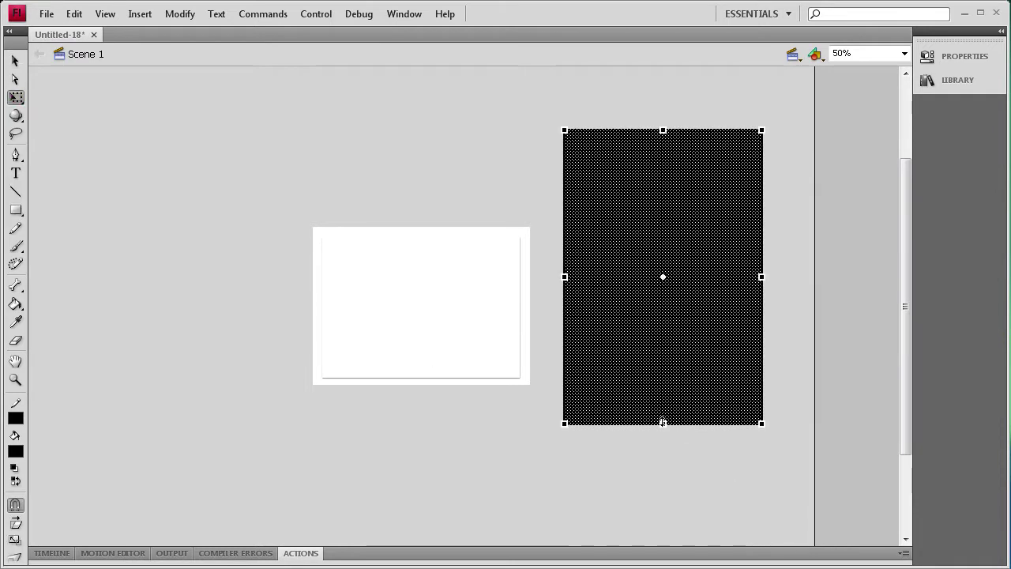
Stretch the black rectangle's bottom edge downward with Free Transform.
left_click_drag(663, 423, 662, 502)
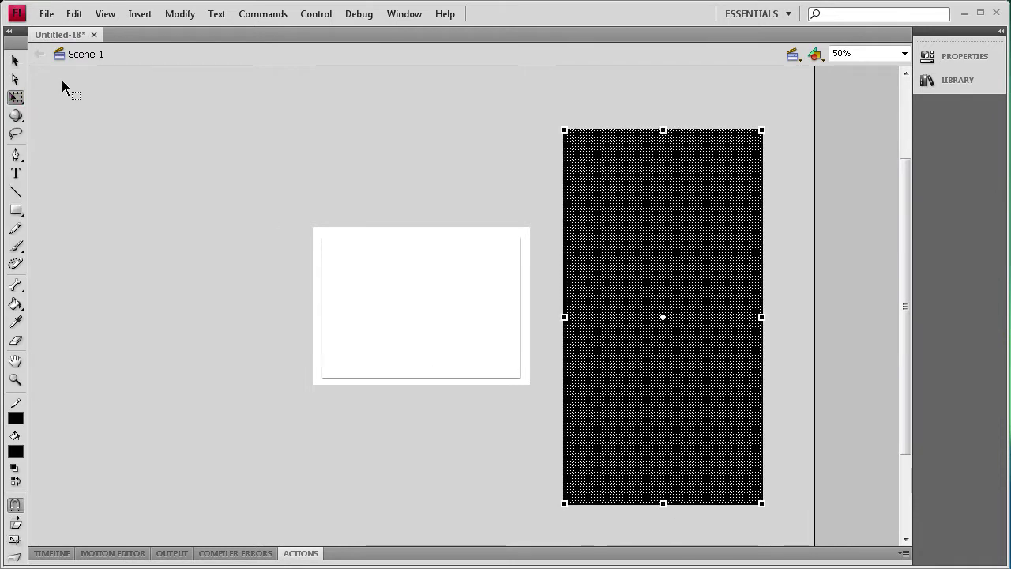
left_click(16, 61)
left_click(375, 124)
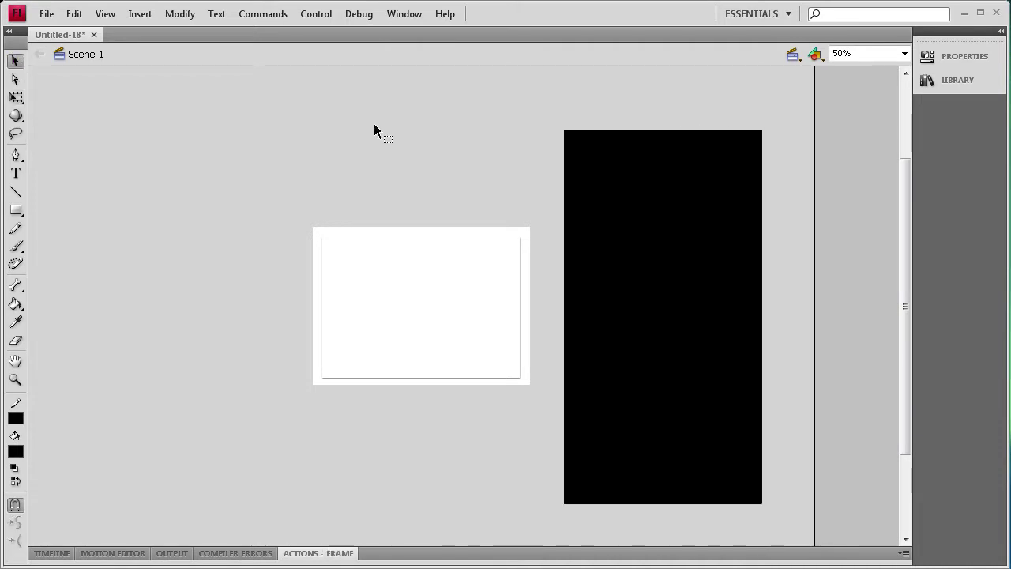
Draw a text box over the rectangle, paste the lorem ipsum text, and select it.
left_click(14, 174)
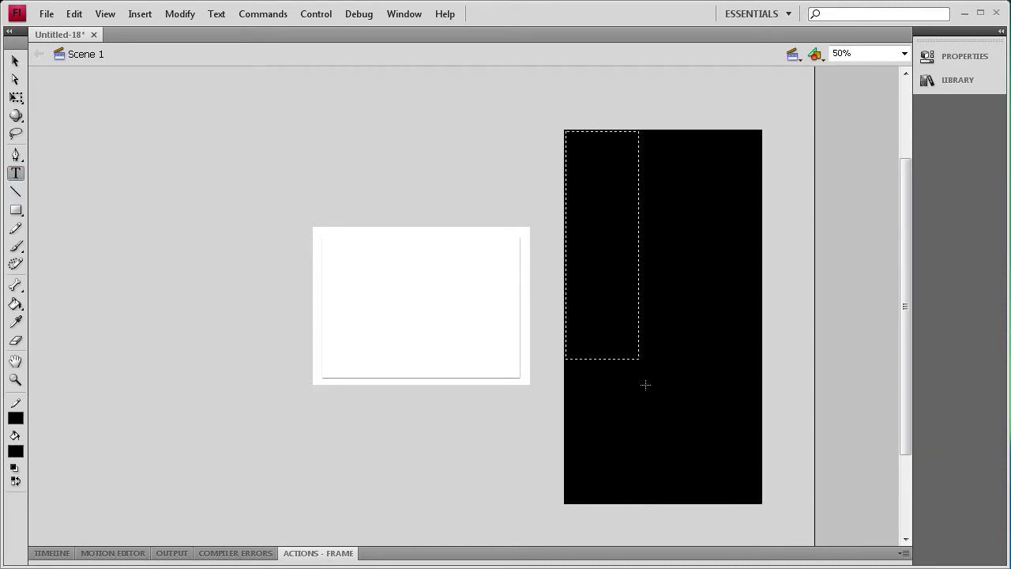
left_click_drag(646, 385, 759, 462)
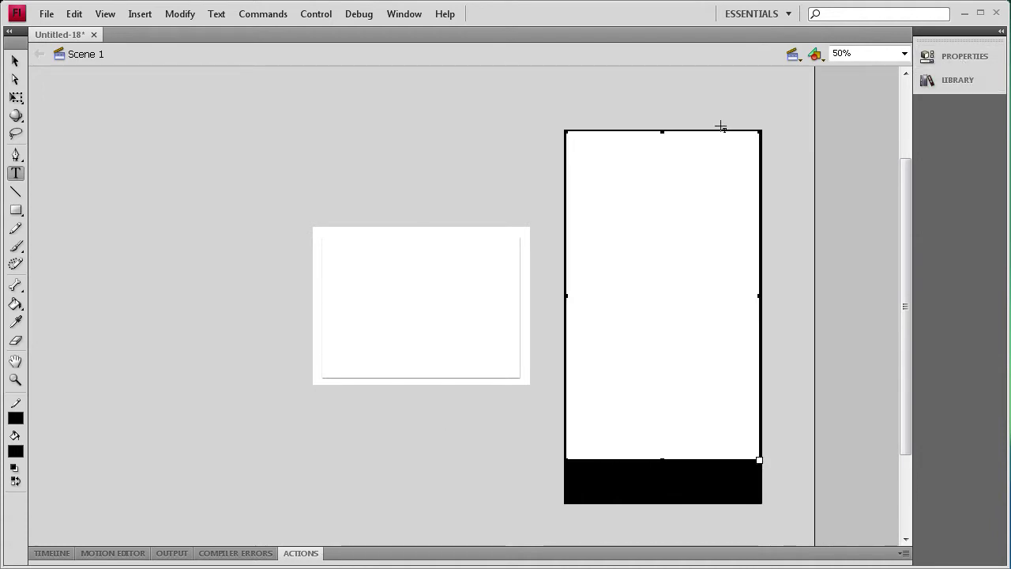
right_click(684, 166)
left_click(733, 213)
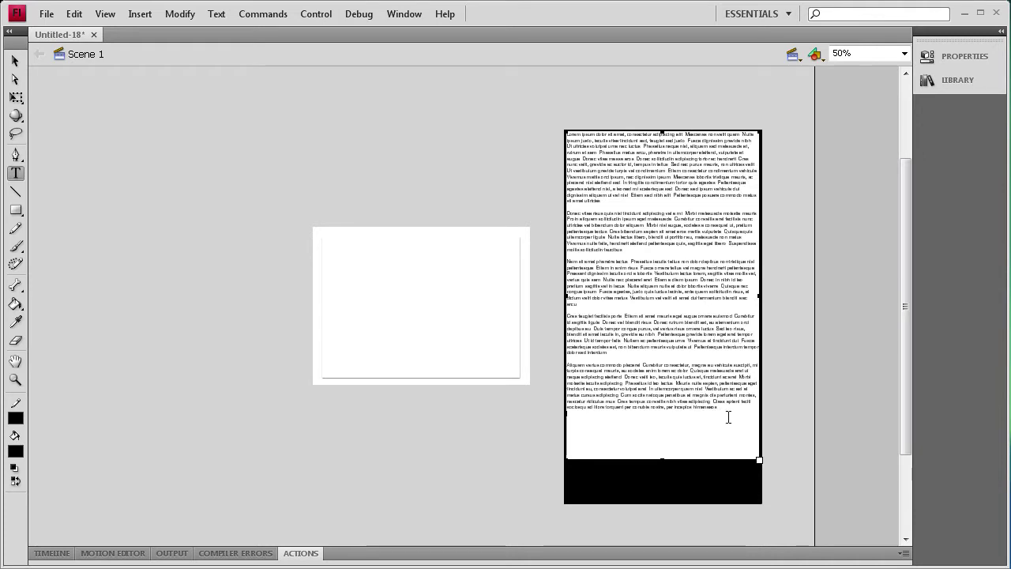
left_click_drag(728, 417, 508, 118)
Set the lorem ipsum text colour to white.
left_click(997, 64)
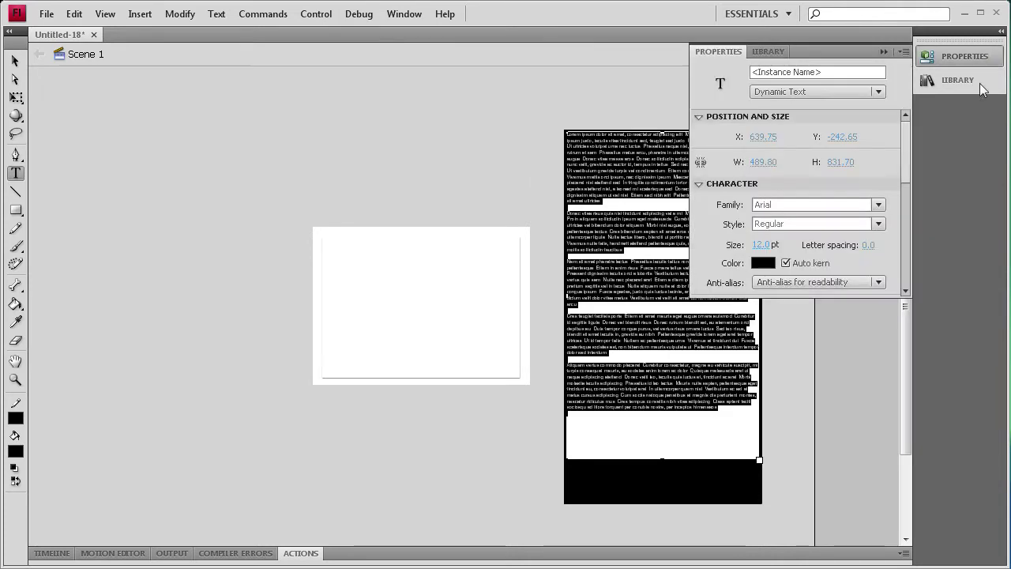
left_click(762, 262)
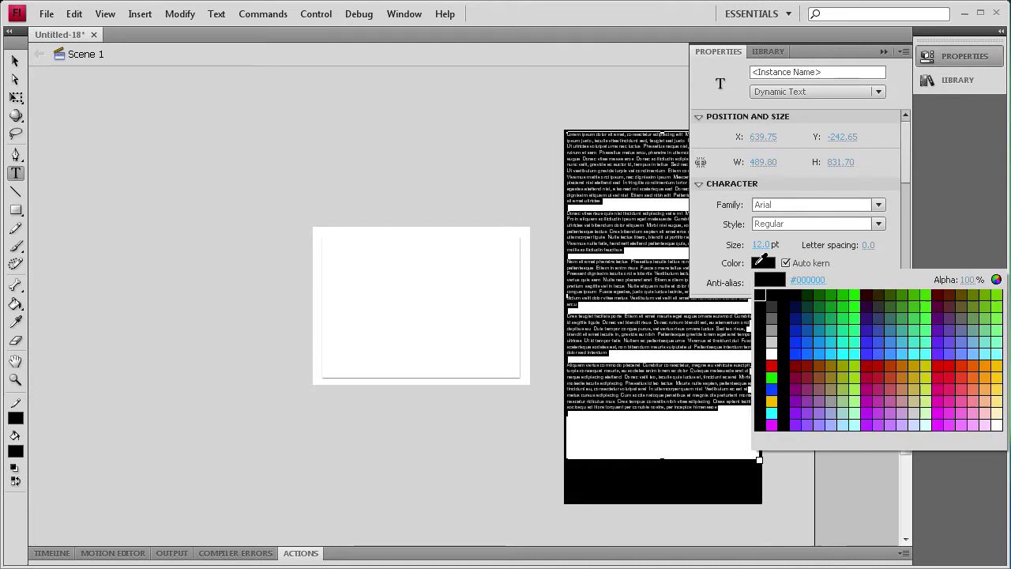
left_click(773, 352)
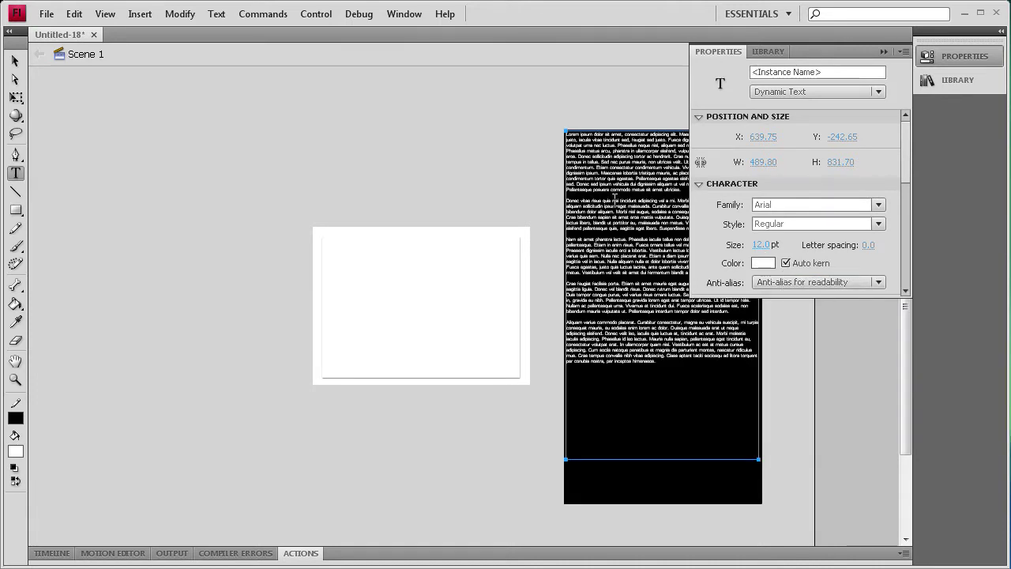
Zoom the view to 100% and deselect the text box.
left_click(884, 51)
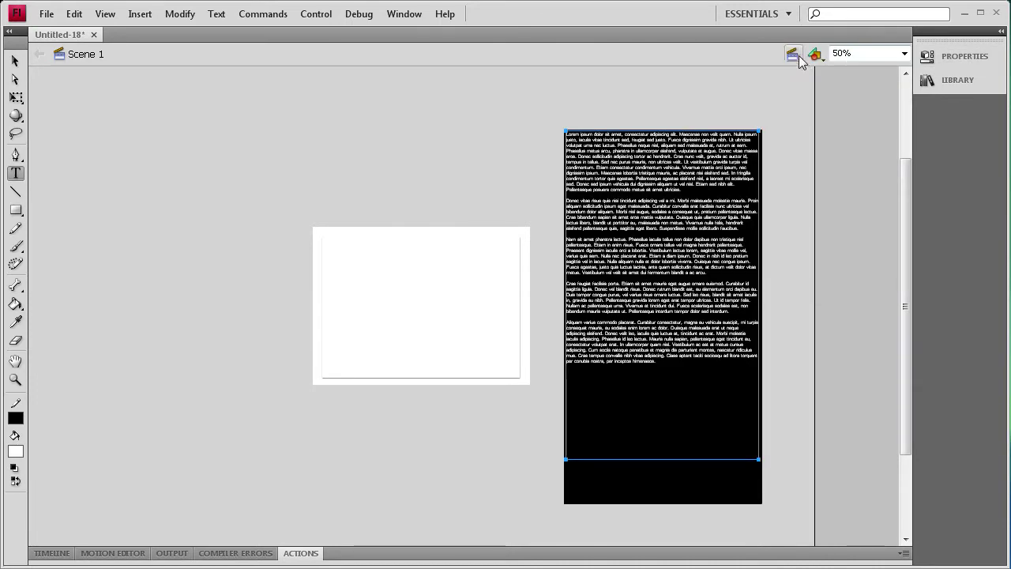
left_click(884, 53)
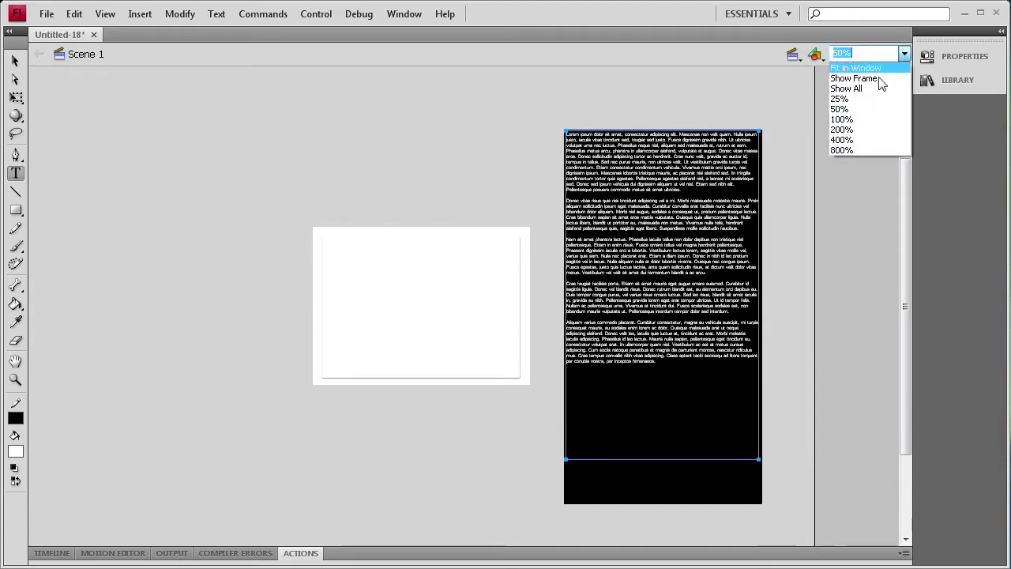
left_click(861, 124)
left_click_drag(905, 269, 900, 335)
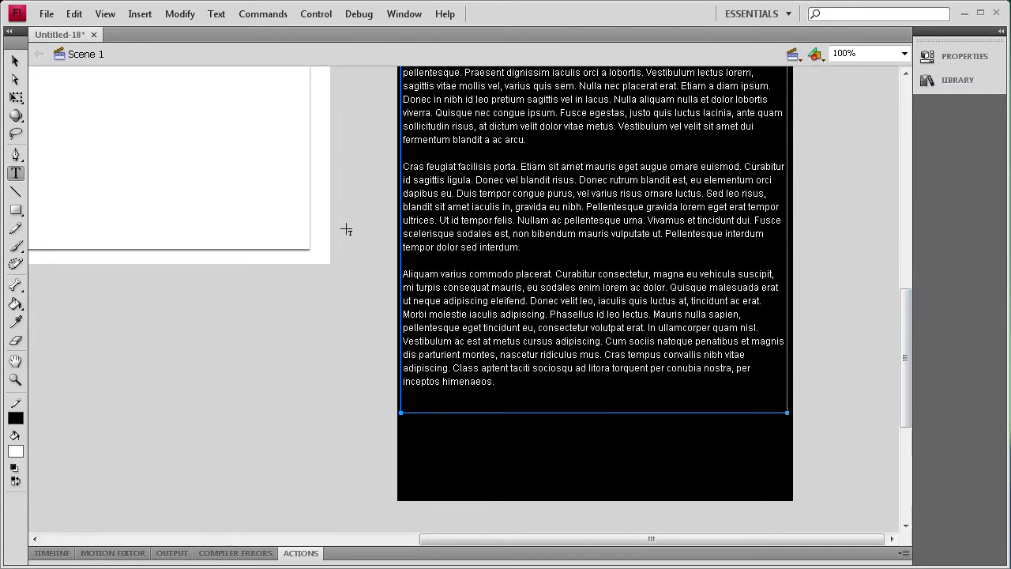
key("v")
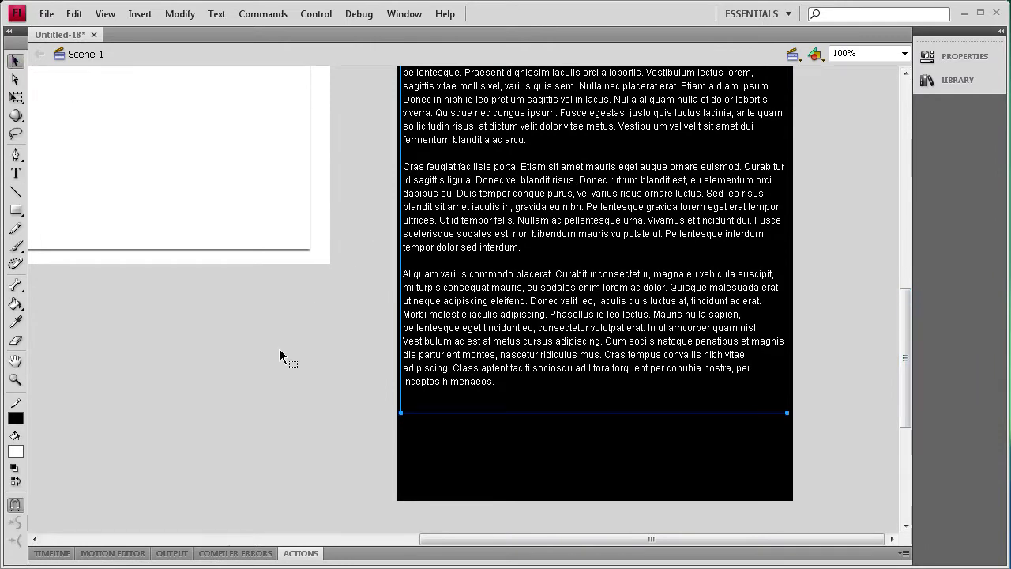
left_click(280, 355)
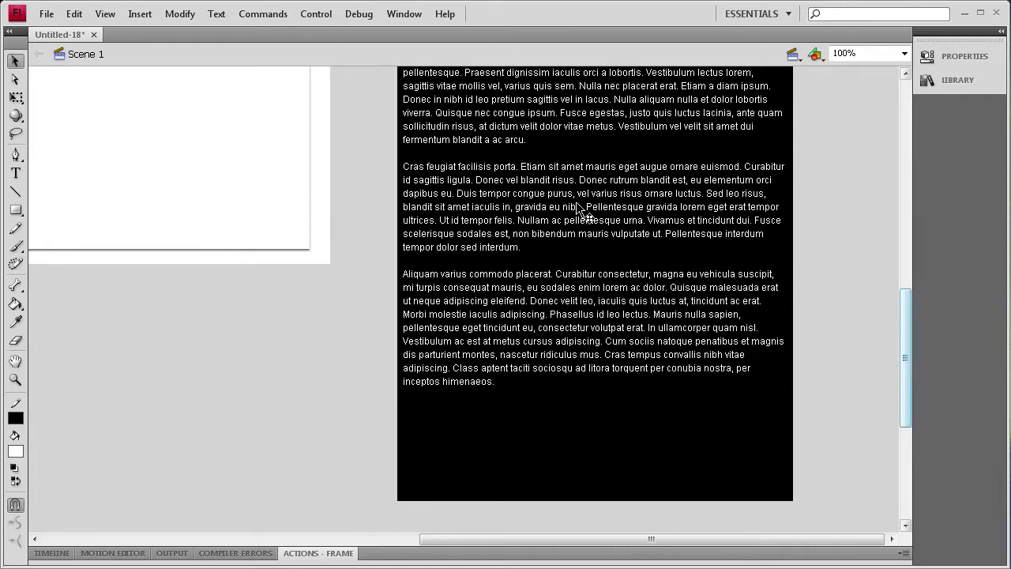
Import the four Adobe icon images into the Library.
left_click(47, 14)
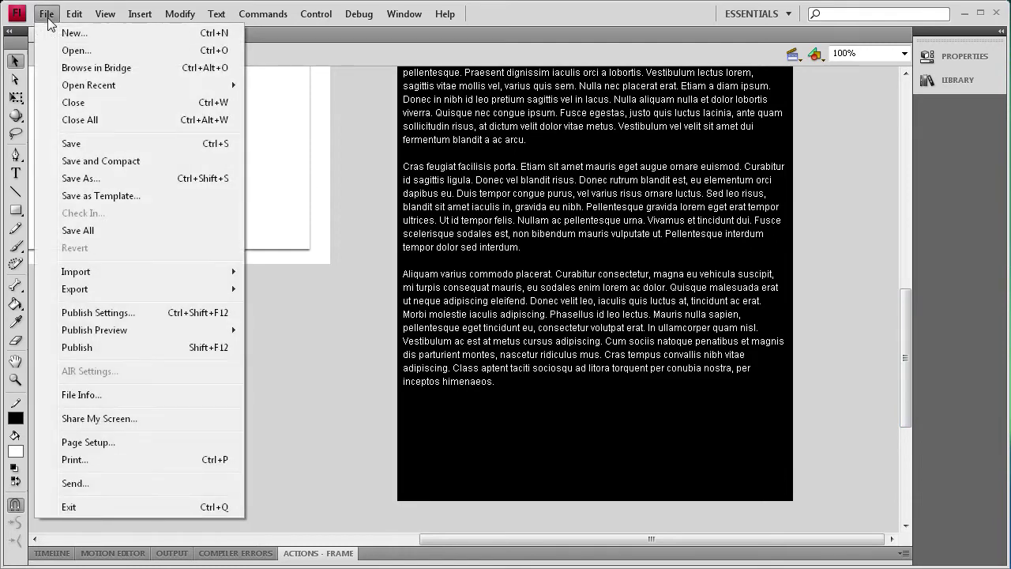
mouse_move(76, 271)
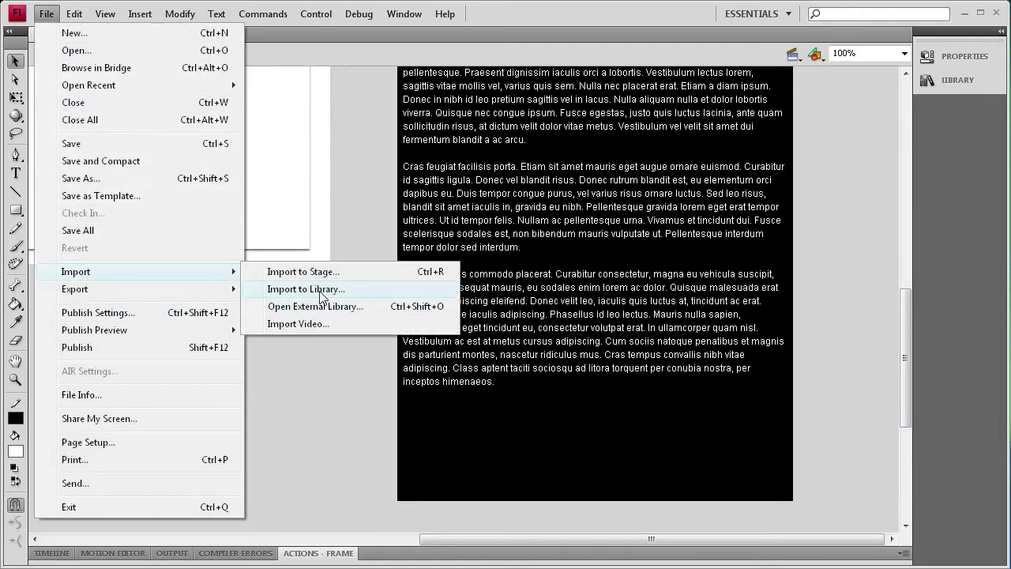
left_click(321, 294)
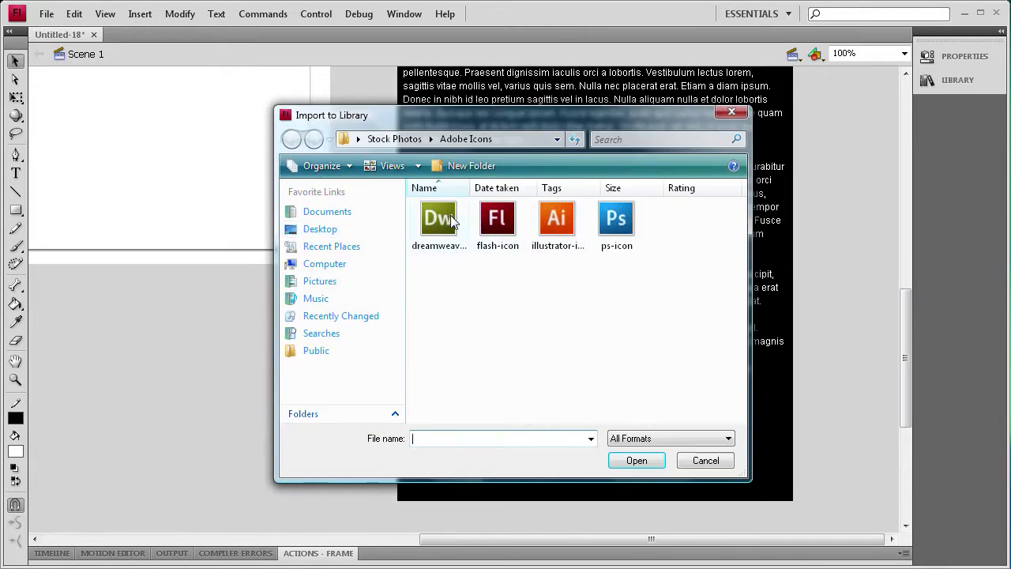
left_click(452, 222)
left_click(636, 233, "shift")
left_click(637, 460)
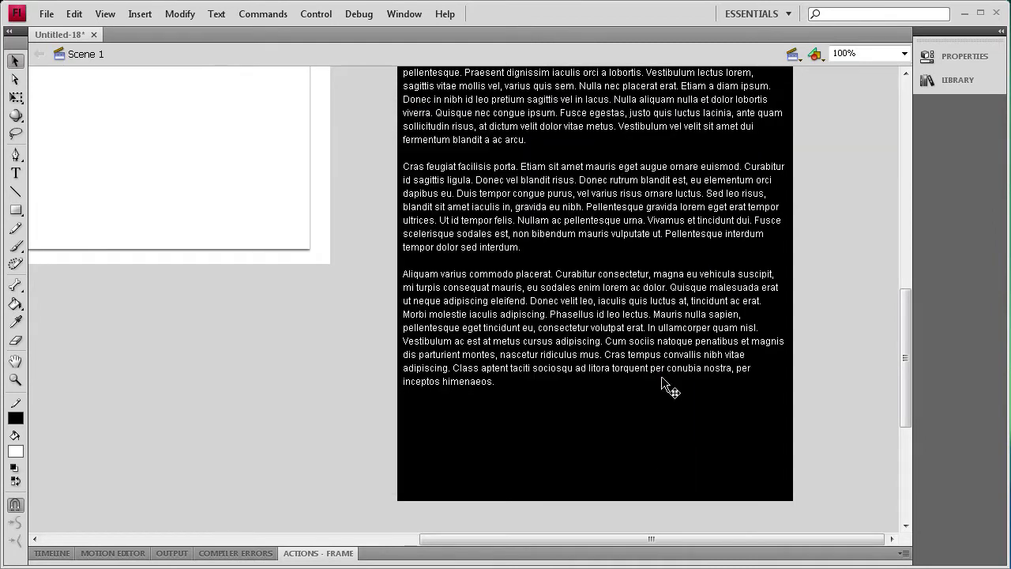
Place the Fl, Dw, Ps and Ai icons in a row below the text.
left_click(953, 86)
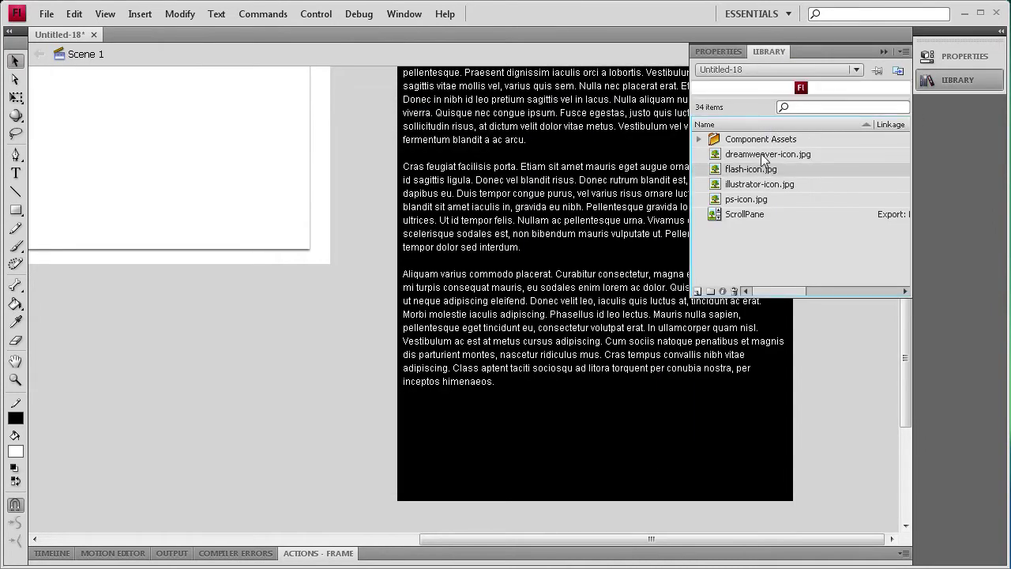
mouse_move(763, 207)
left_mouse_down()
mouse_move(320, 360)
mouse_move(436, 393)
left_mouse_up()
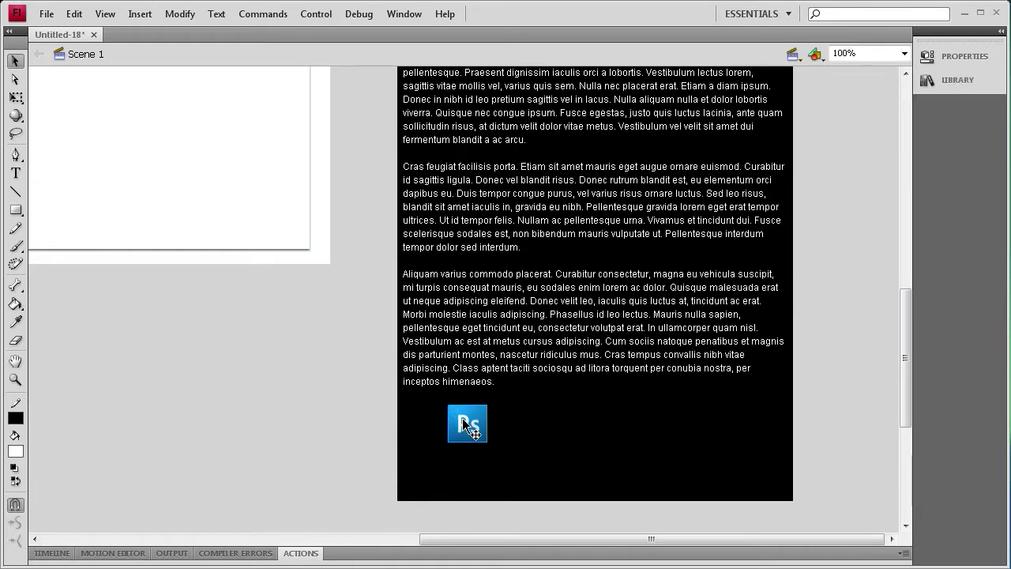
left_click_drag(530, 426, 532, 427)
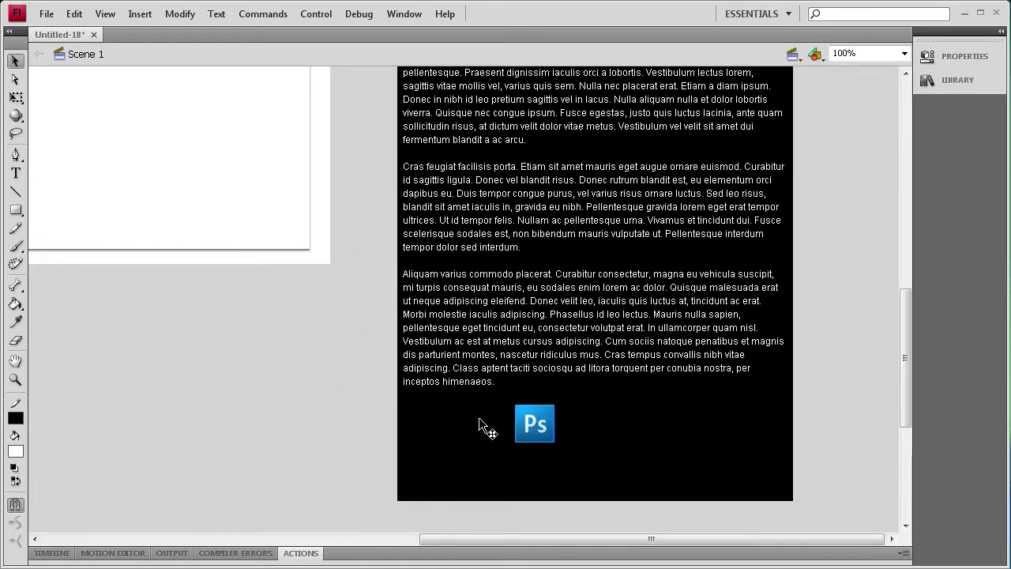
left_click(567, 422)
left_click(818, 412)
left_click_drag(555, 439, 631, 440)
left_click_drag(529, 441, 678, 441)
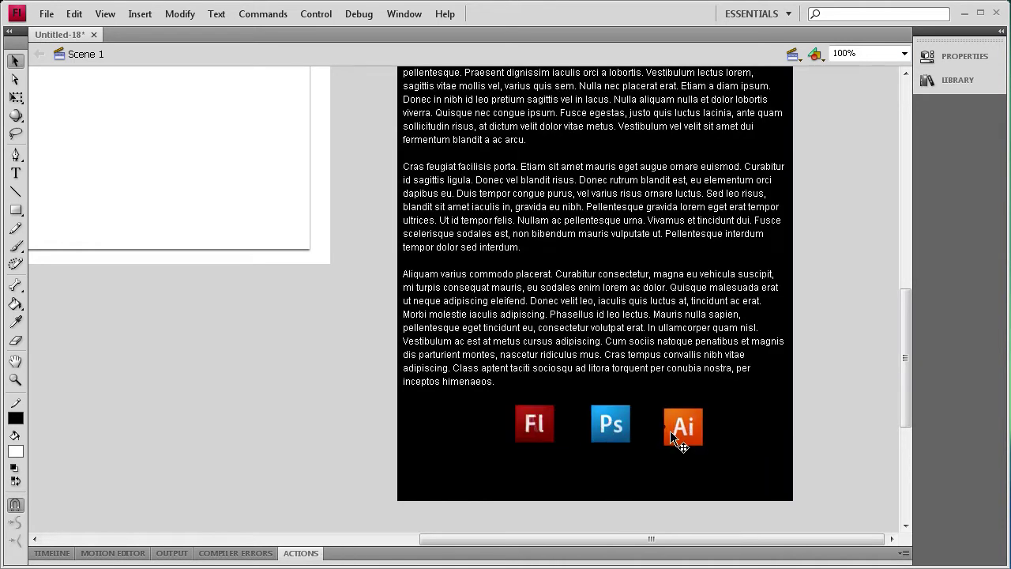
left_click_drag(544, 426, 466, 425)
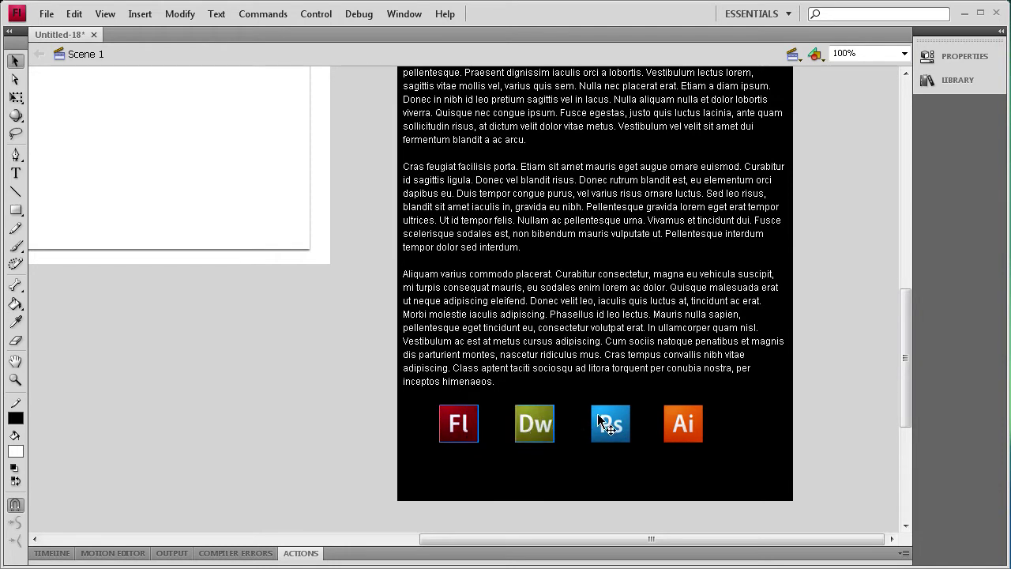
Distribute the four icons evenly by horizontal centre and shift the row to centre it.
left_click(402, 13)
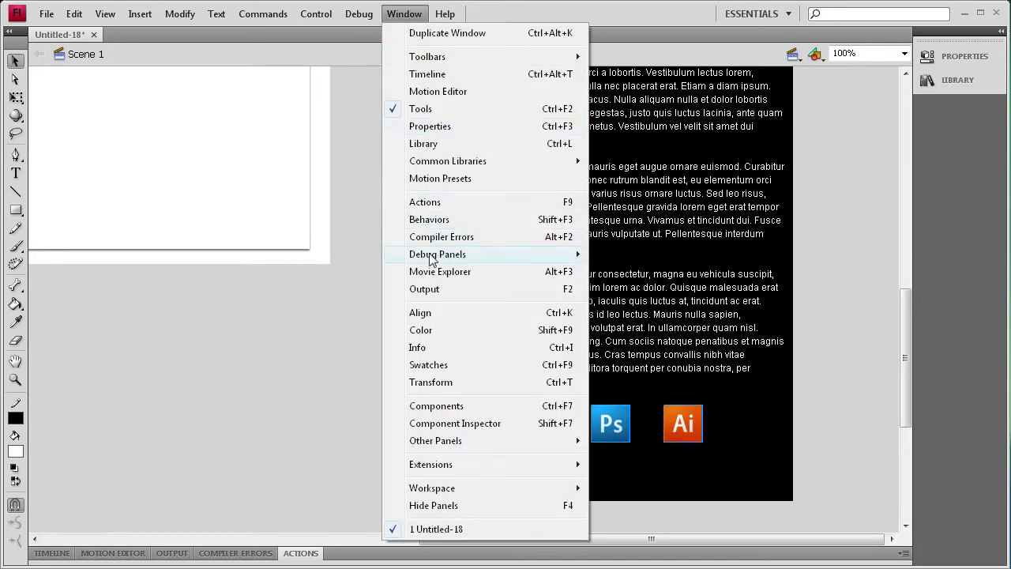
left_click(428, 313)
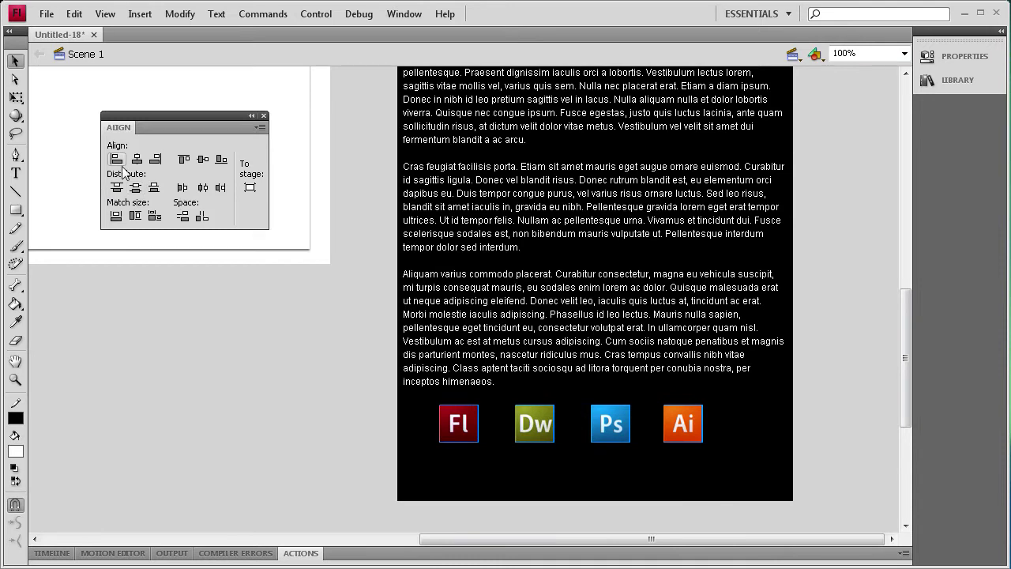
left_click(199, 190)
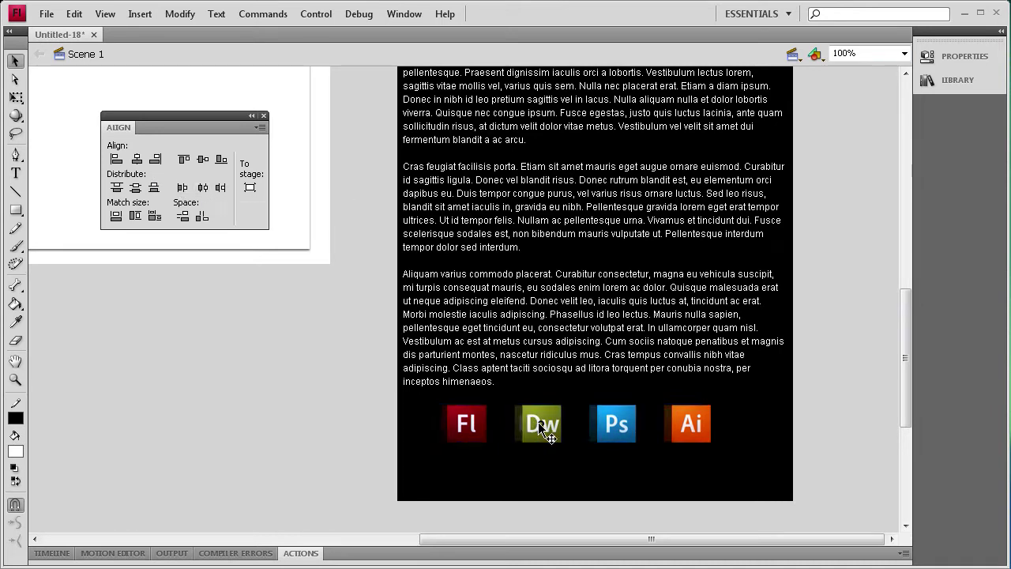
left_click_drag(529, 424, 552, 425)
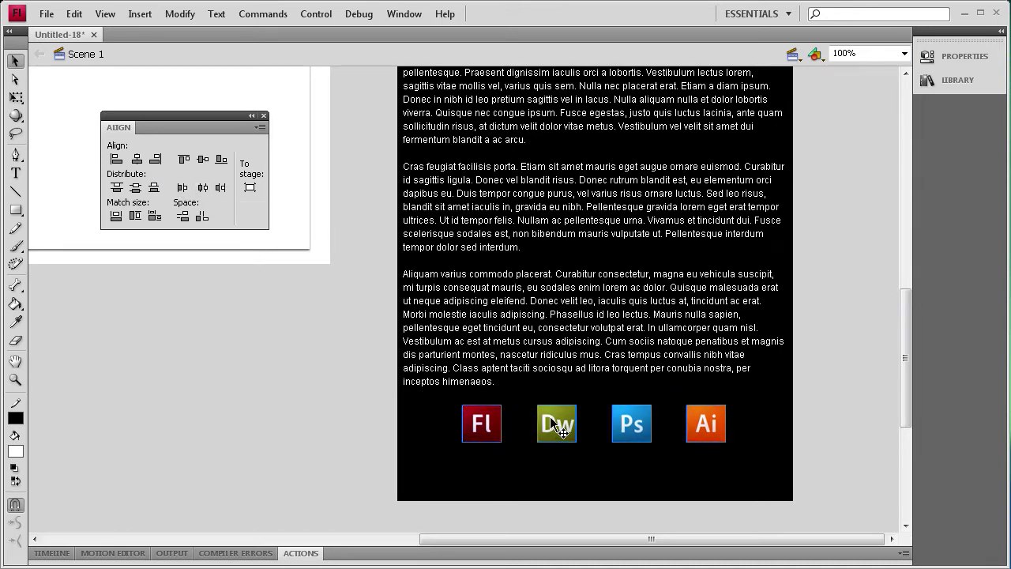
left_click(264, 117)
left_click(346, 407)
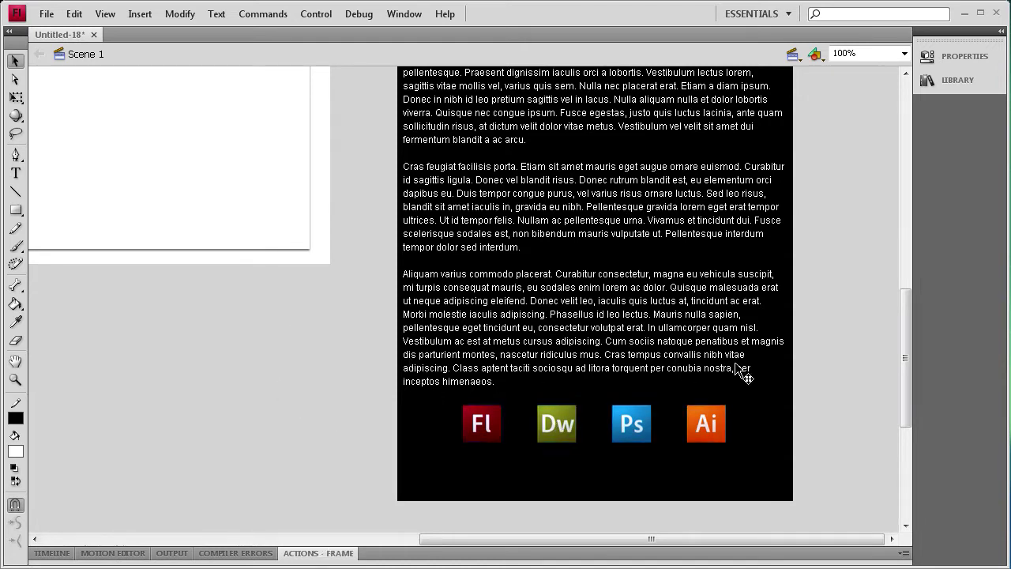
Zoom to 50% and marquee-select the black panel with its text and icons.
left_click(841, 51)
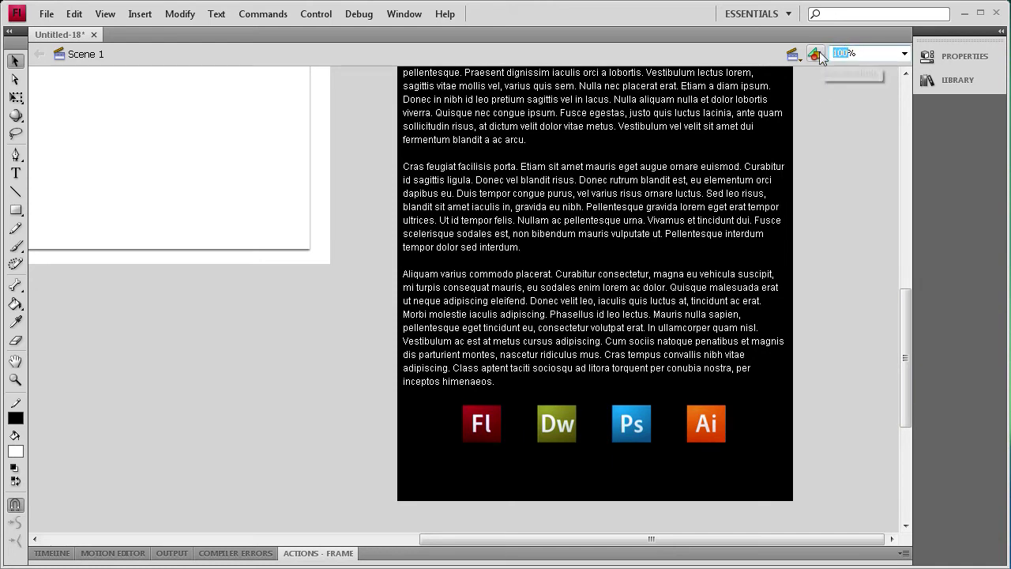
type("50")
key("Return")
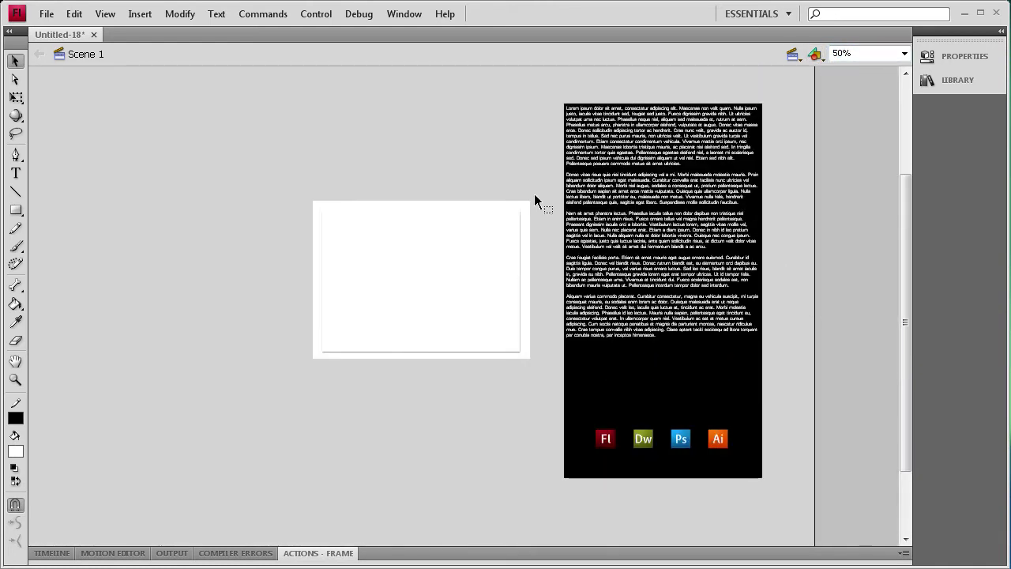
left_click_drag(552, 89, 771, 509)
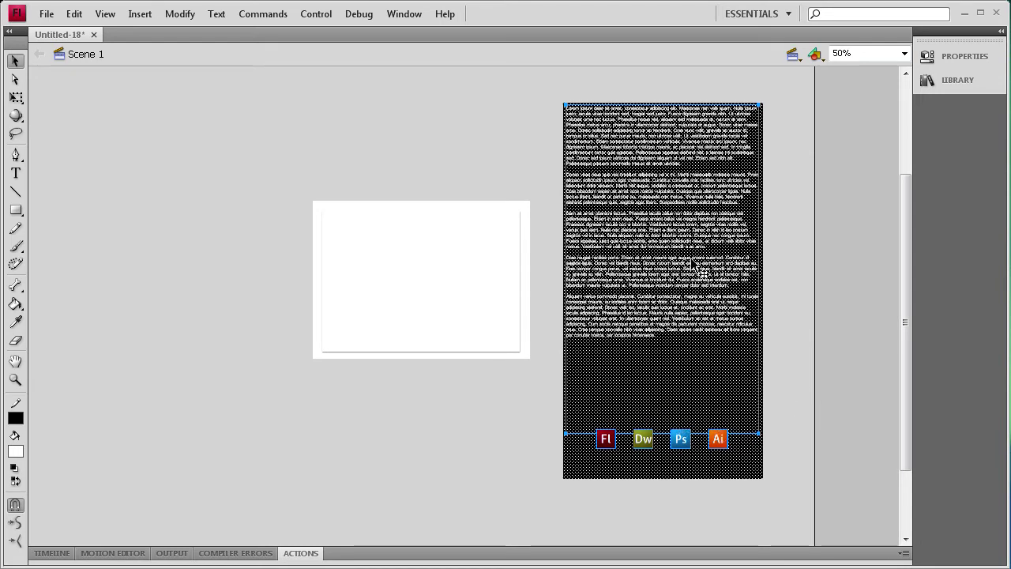
Convert the selection to a Movie Clip symbol 'mytext' and give the instance the name mytext.
key("F8")
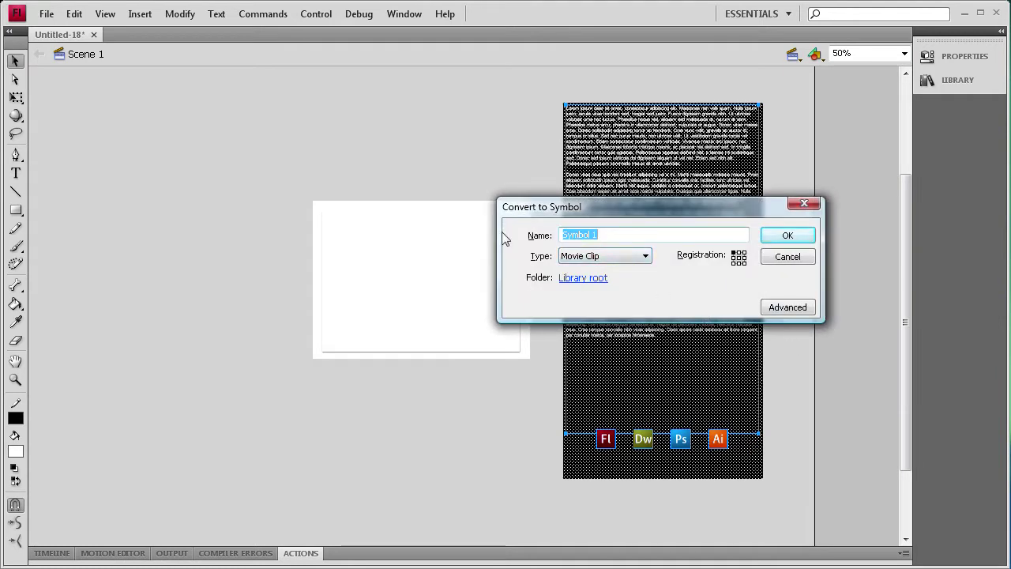
type("mytext")
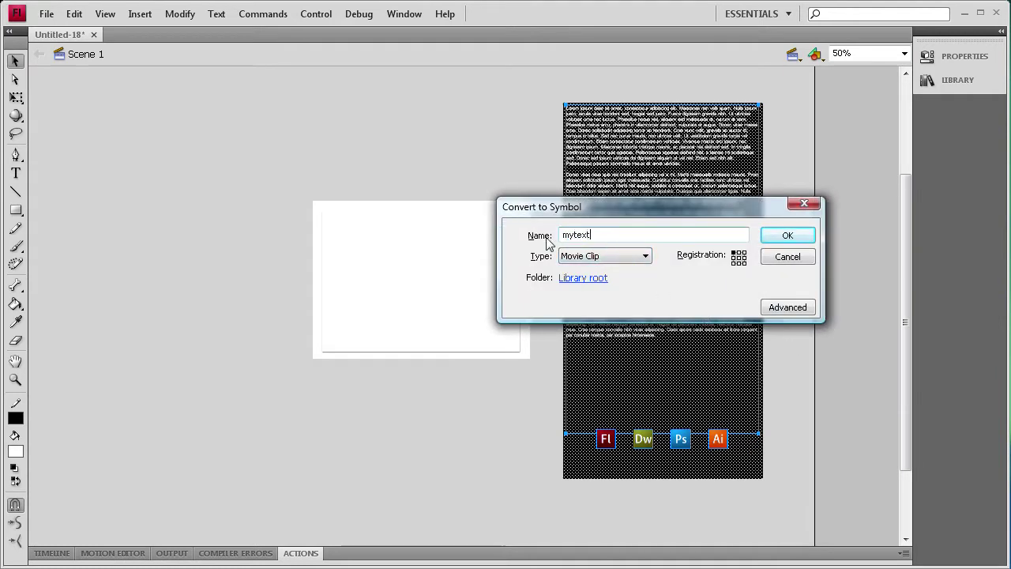
left_click(763, 235)
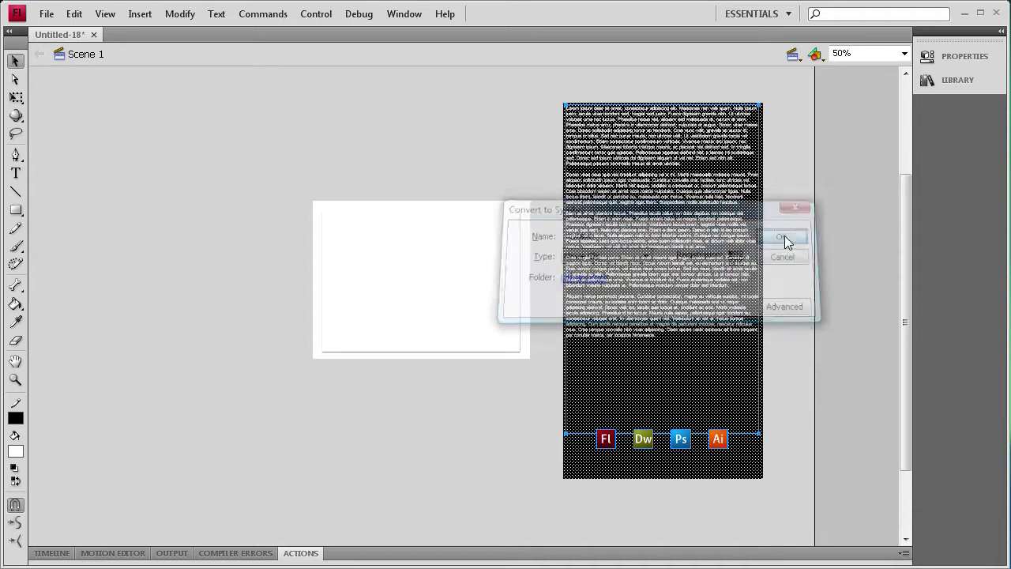
left_click(944, 60)
left_click(809, 72)
type("my")
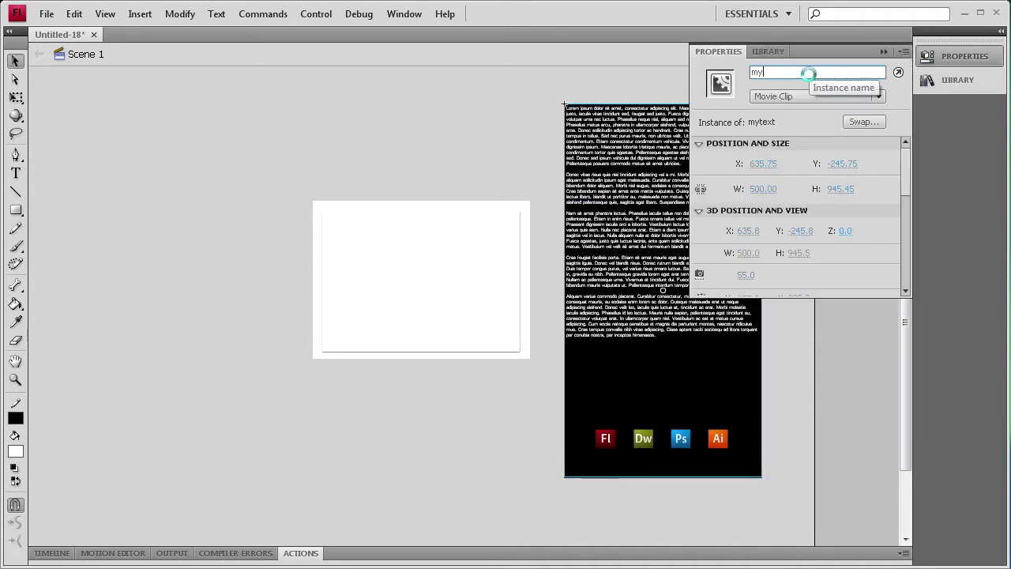
type("text")
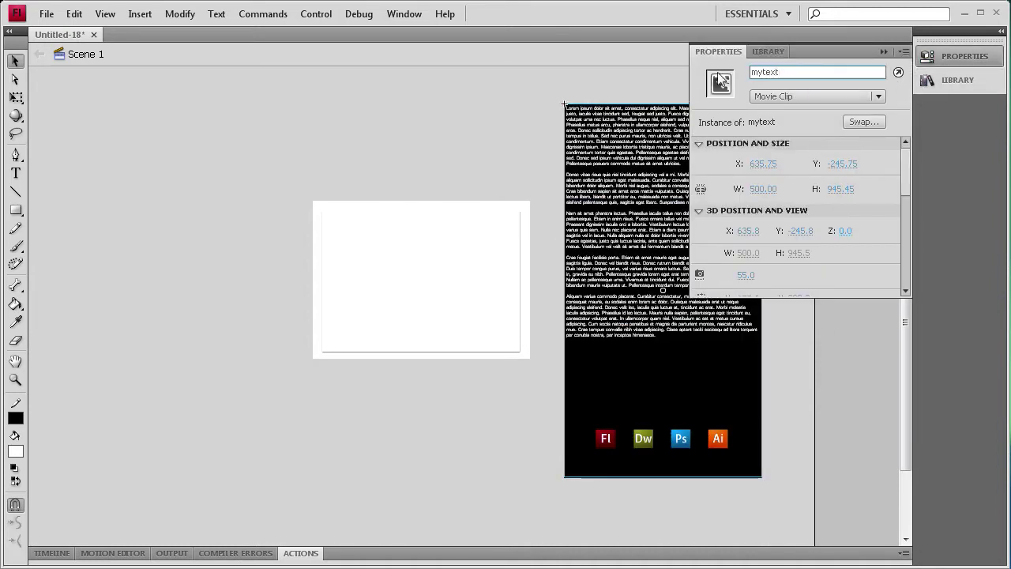
left_click(884, 51)
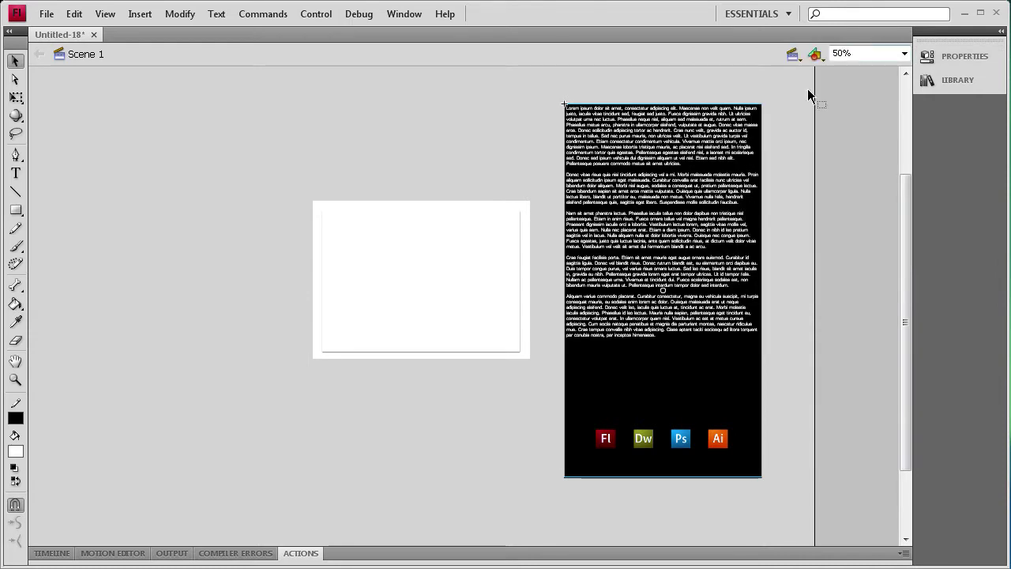
Write spane.source = mytext; as the frame 1 script in the Actions panel.
left_click(395, 260)
left_click(118, 490)
left_click(52, 553)
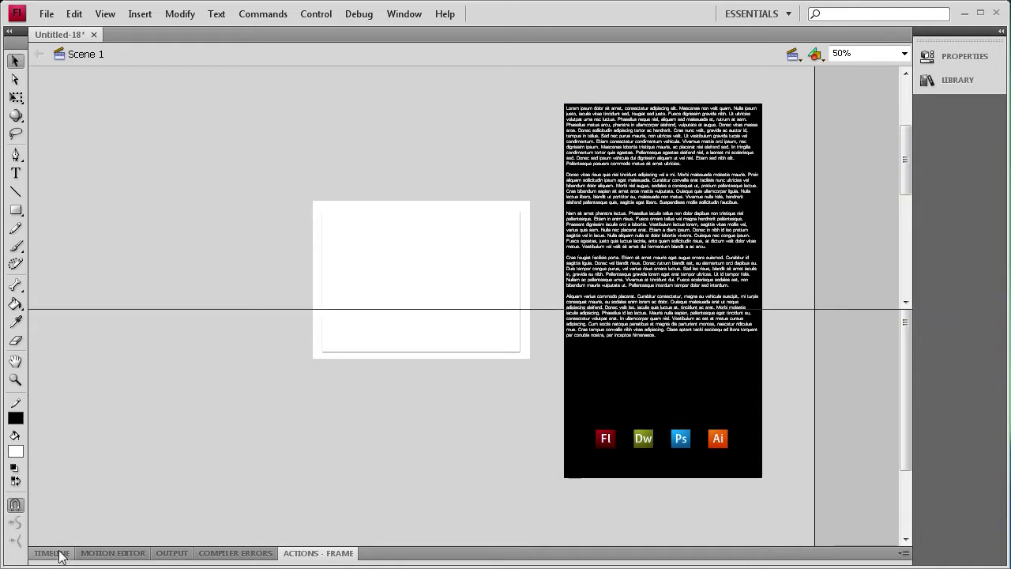
left_click(169, 350)
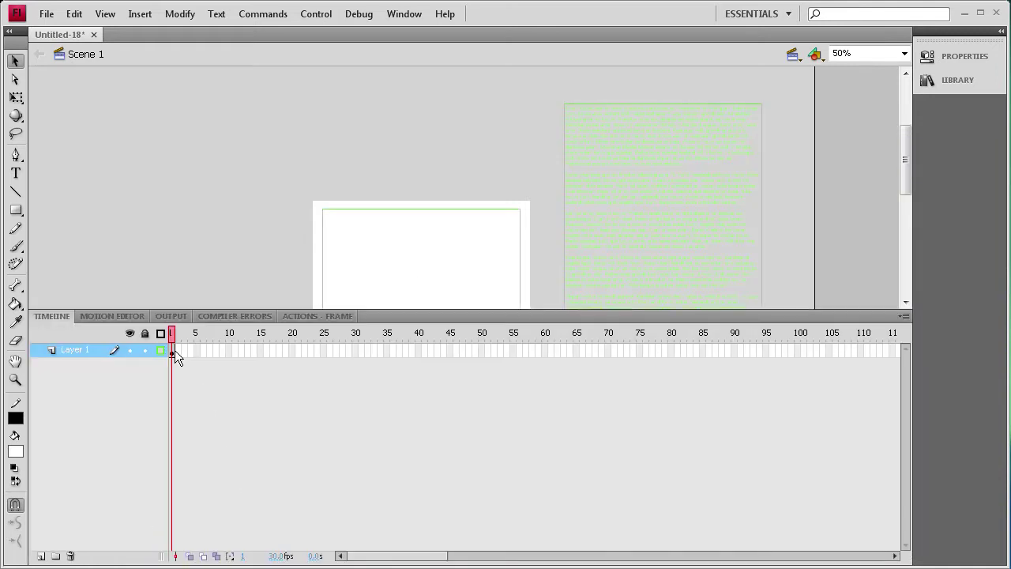
left_click(327, 315)
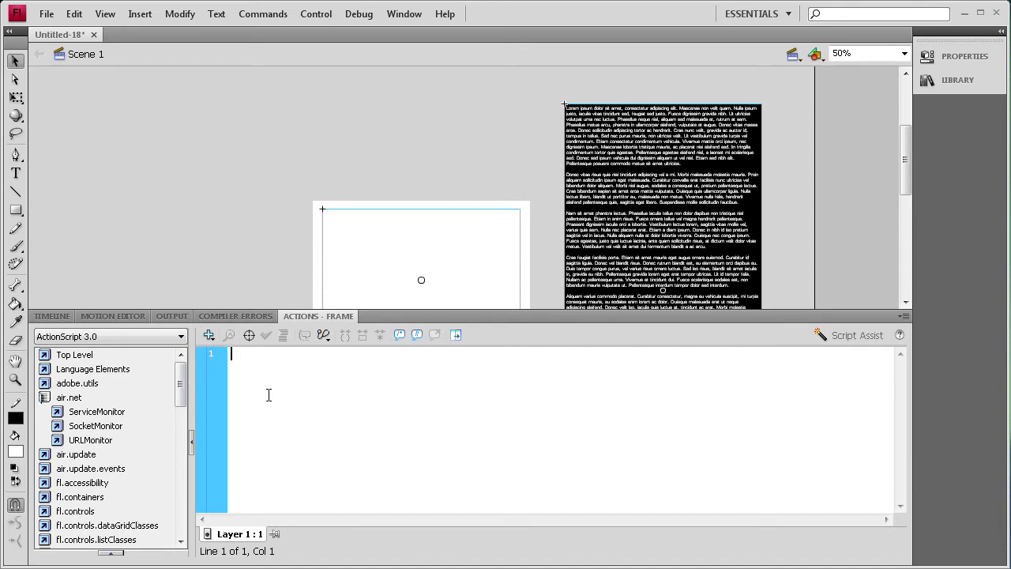
type("spane")
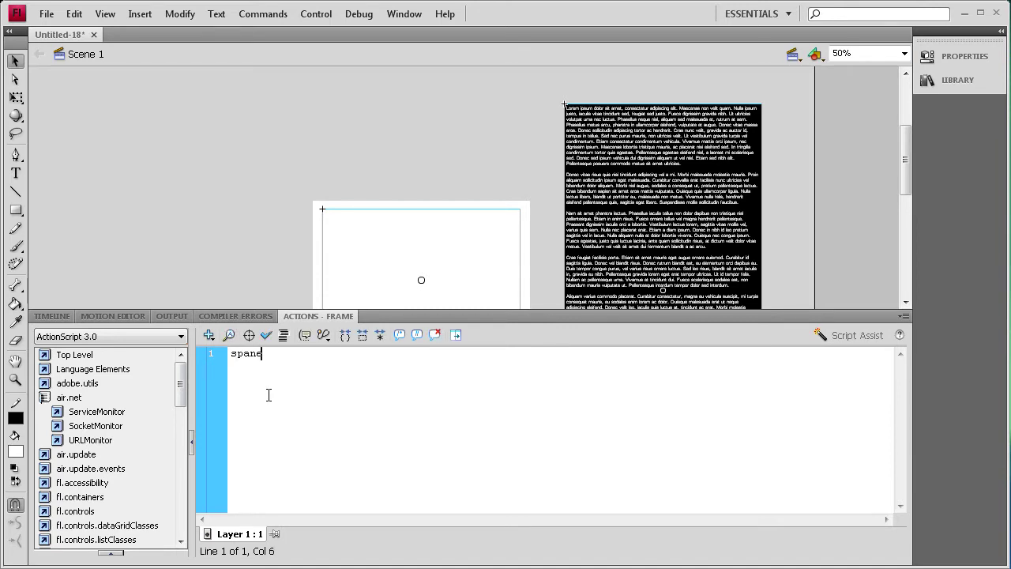
type(".source = mytext;")
left_click(316, 12)
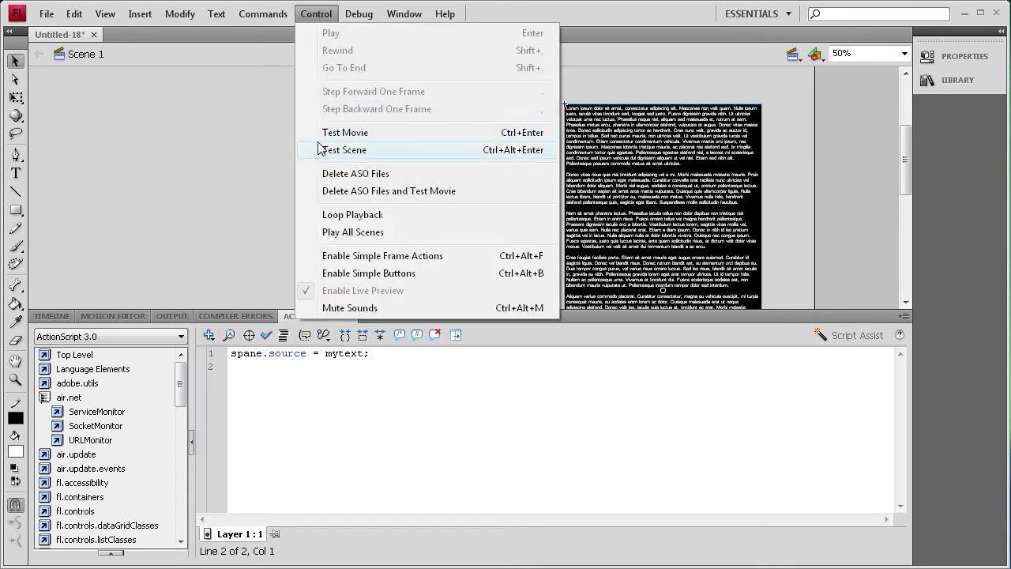
left_click(320, 136)
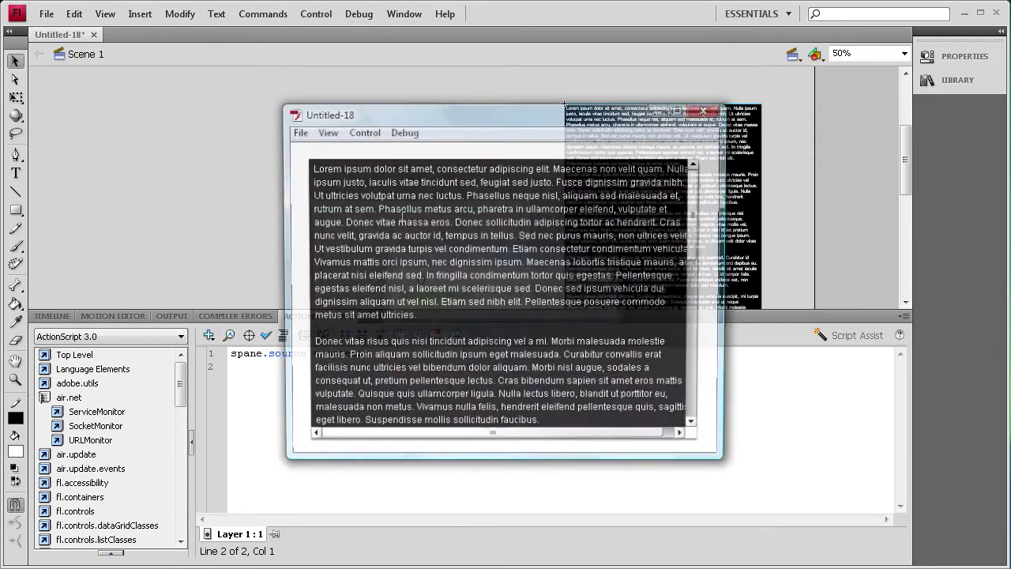
mouse_move(697, 208)
left_mouse_down()
mouse_move(704, 384)
mouse_move(704, 188)
mouse_move(696, 387)
left_mouse_up()
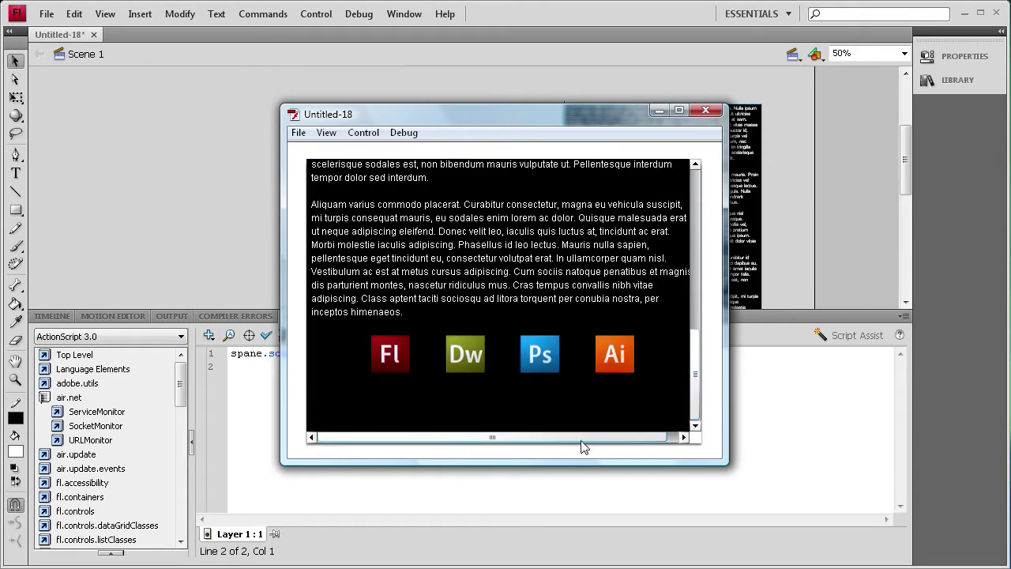
mouse_move(585, 442)
left_mouse_down()
mouse_move(614, 440)
mouse_move(515, 445)
mouse_move(612, 450)
mouse_move(535, 451)
left_mouse_up()
left_click_drag(697, 342, 695, 168)
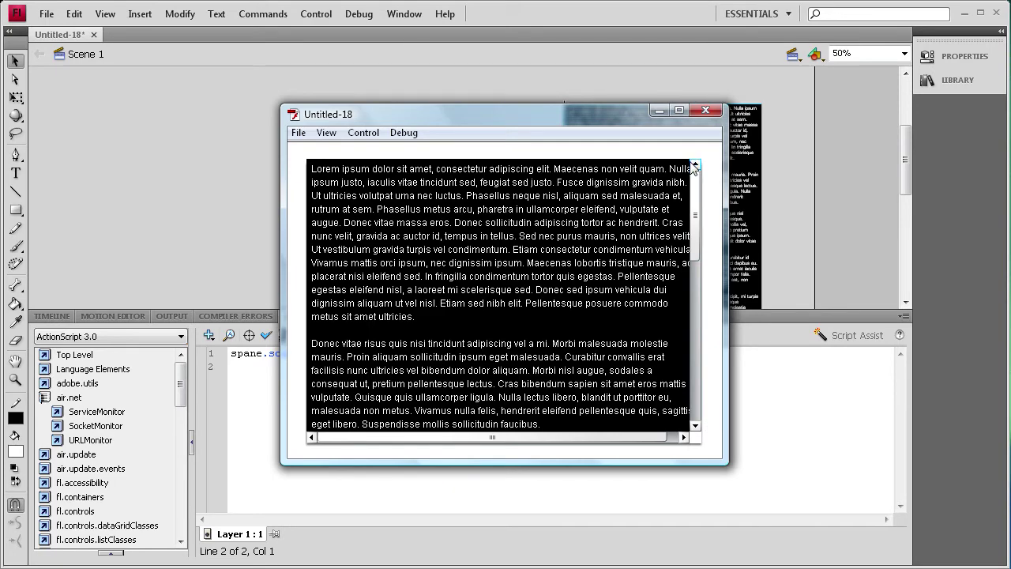
mouse_move(693, 168)
left_mouse_down()
mouse_move(694, 216)
mouse_move(693, 170)
left_mouse_up()
left_click_drag(532, 440, 452, 439)
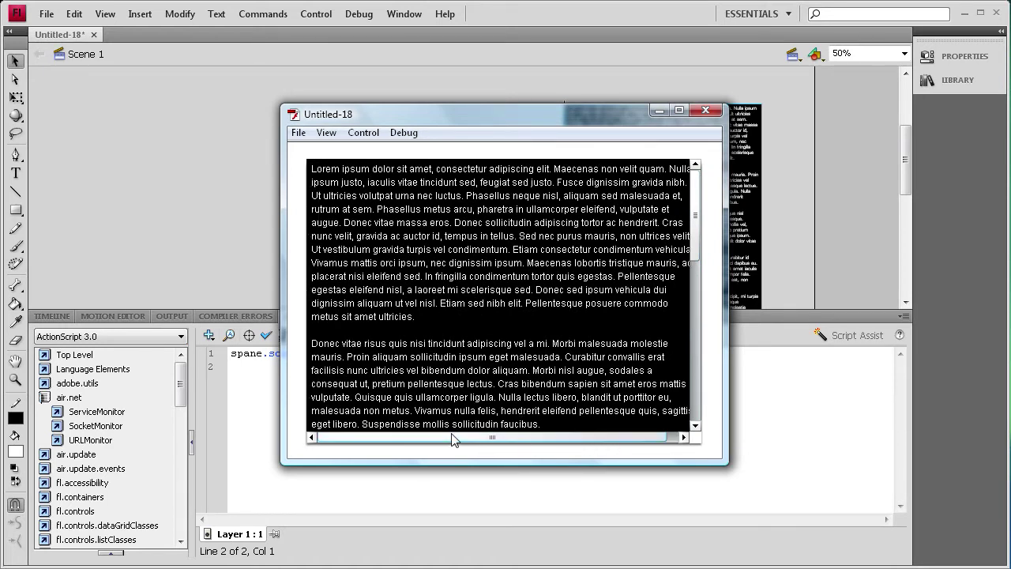
left_click(700, 108)
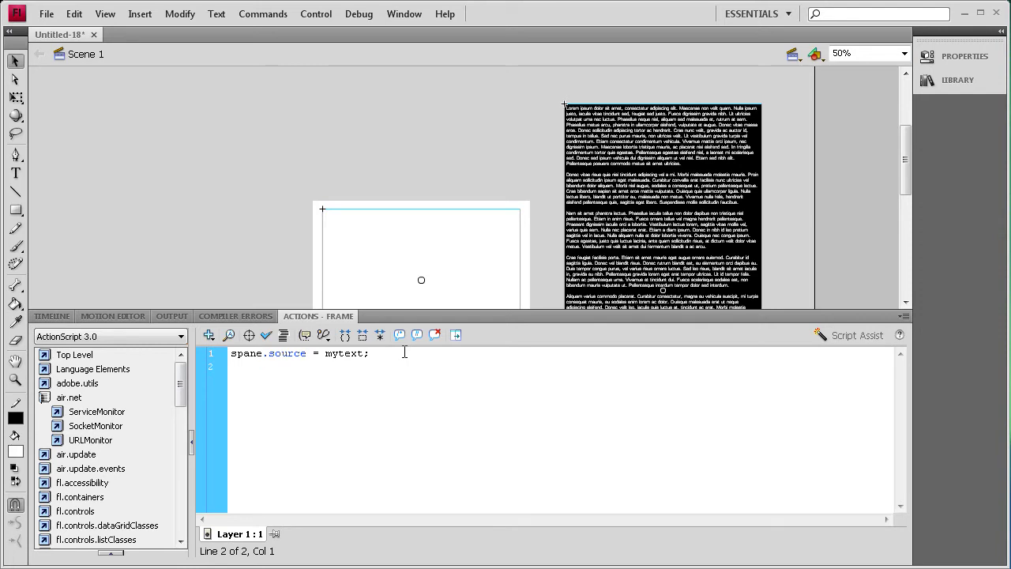
left_click(560, 367)
Add spane.setSize(516, 360); as line 2 of the frame script.
type("spar")
type("et")
type("Size")
type("(516")
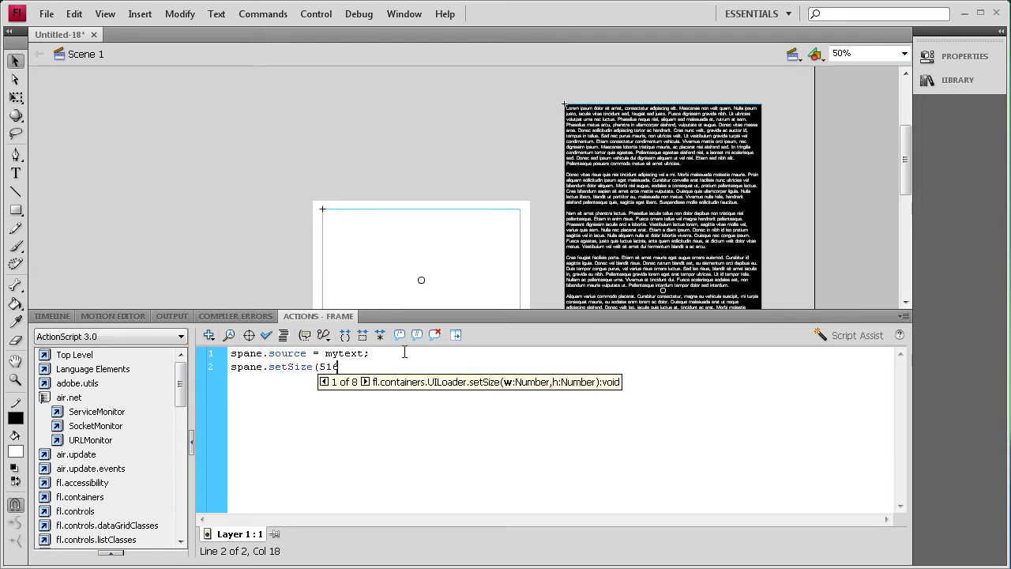
type(", ")
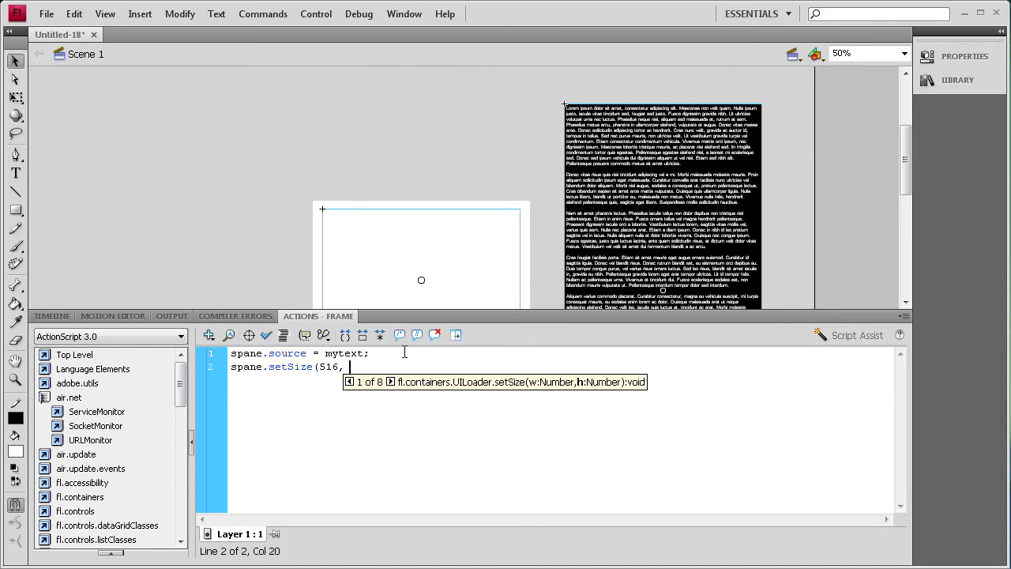
type("360)")
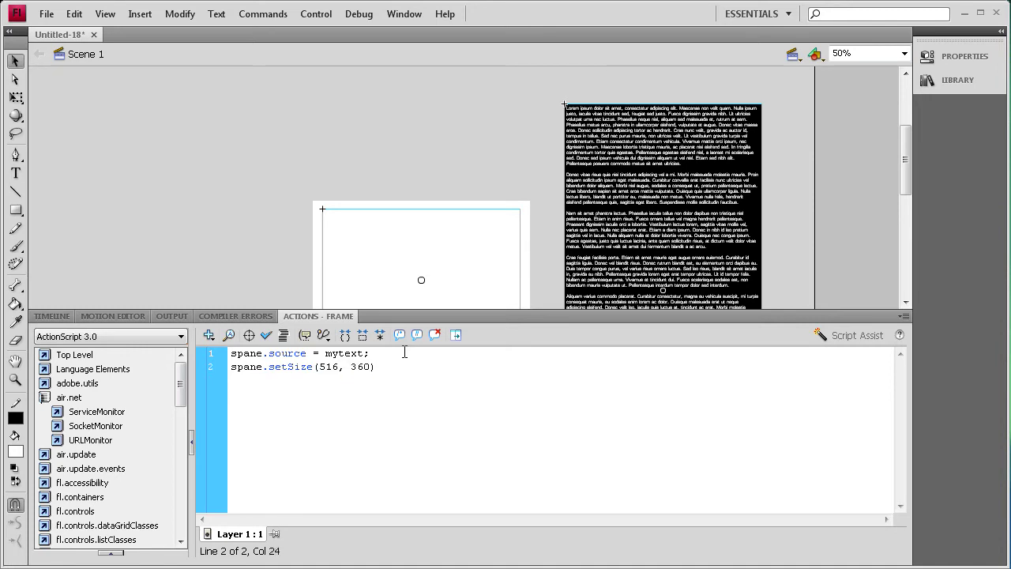
type(";")
left_click(316, 14)
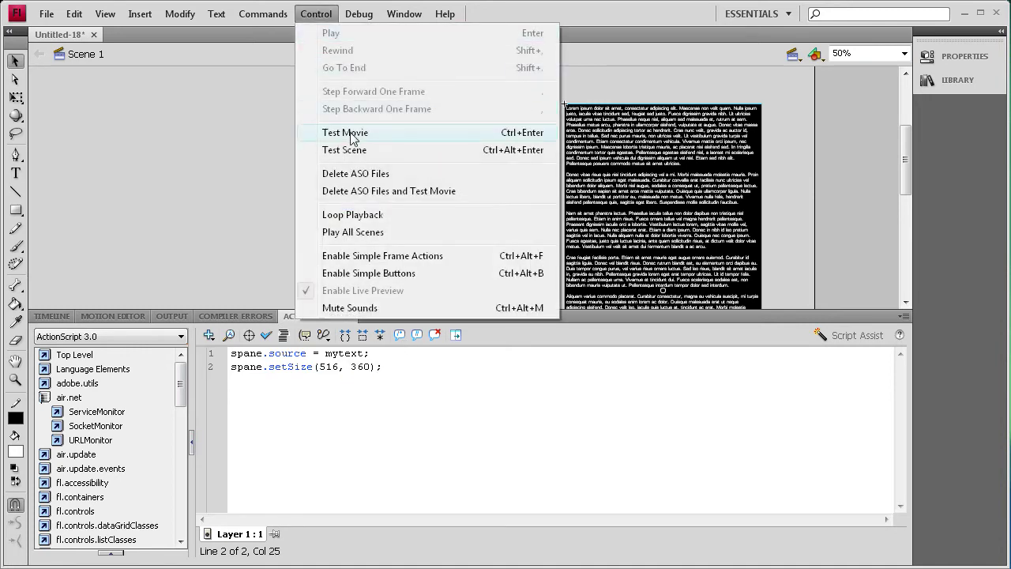
left_click(324, 131)
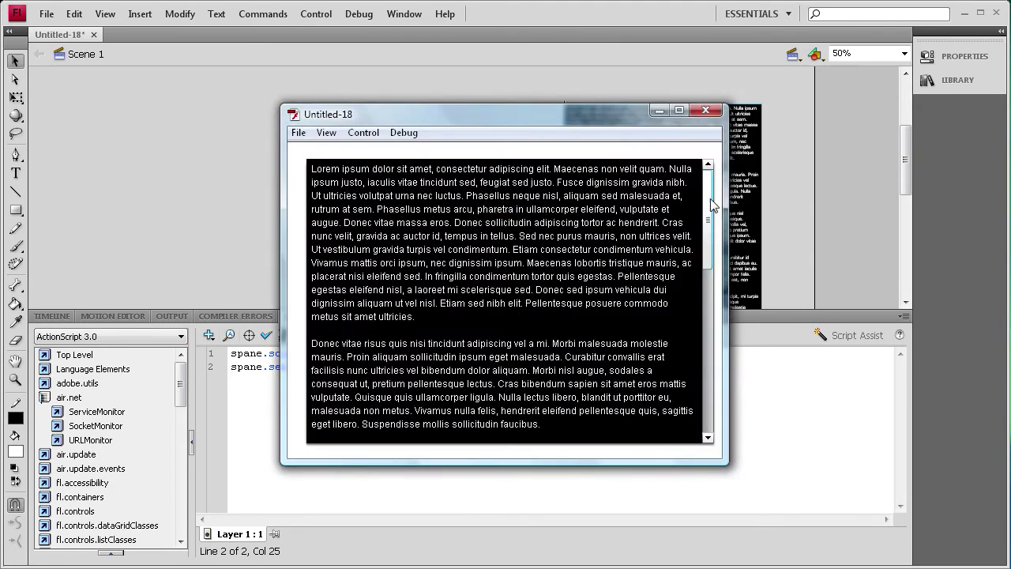
mouse_move(707, 186)
left_mouse_down()
mouse_move(704, 379)
mouse_move(705, 175)
left_mouse_up()
scroll(710, 326, "down", 3)
scroll(710, 326, "down", 5)
scroll(711, 324, "down", 3)
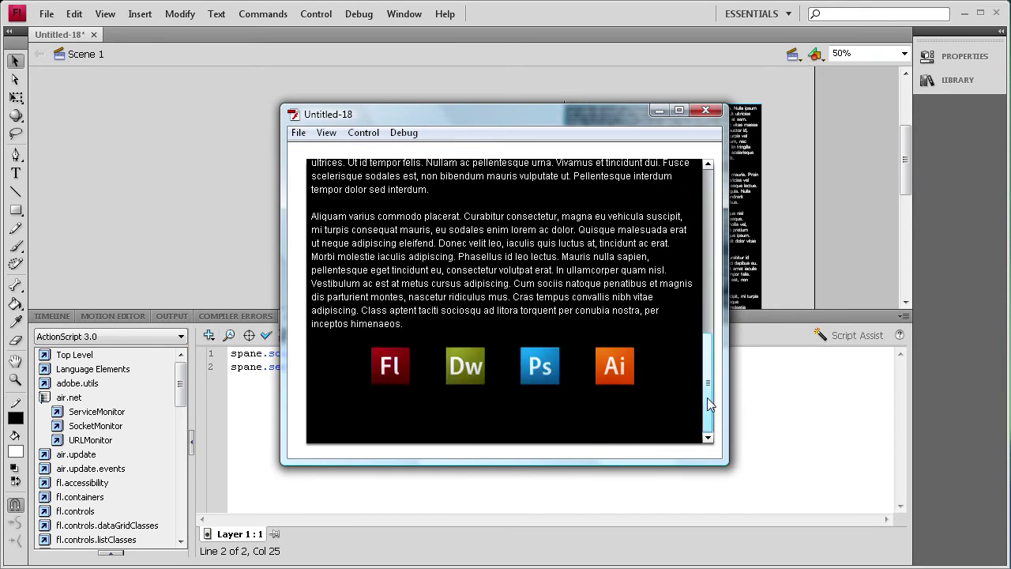
scroll(708, 309, "up", 4)
left_click_drag(708, 309, 708, 203)
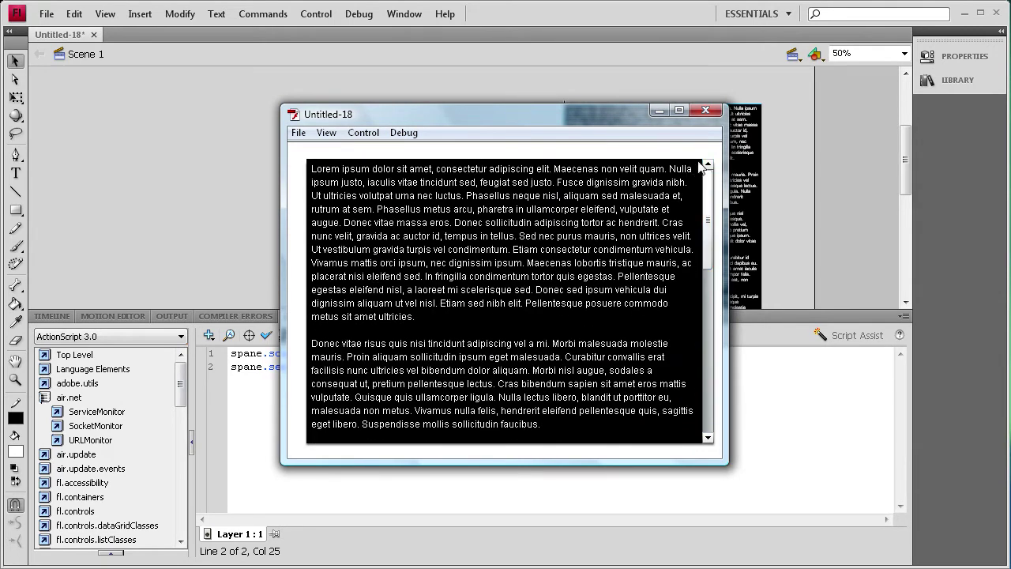
left_click(706, 111)
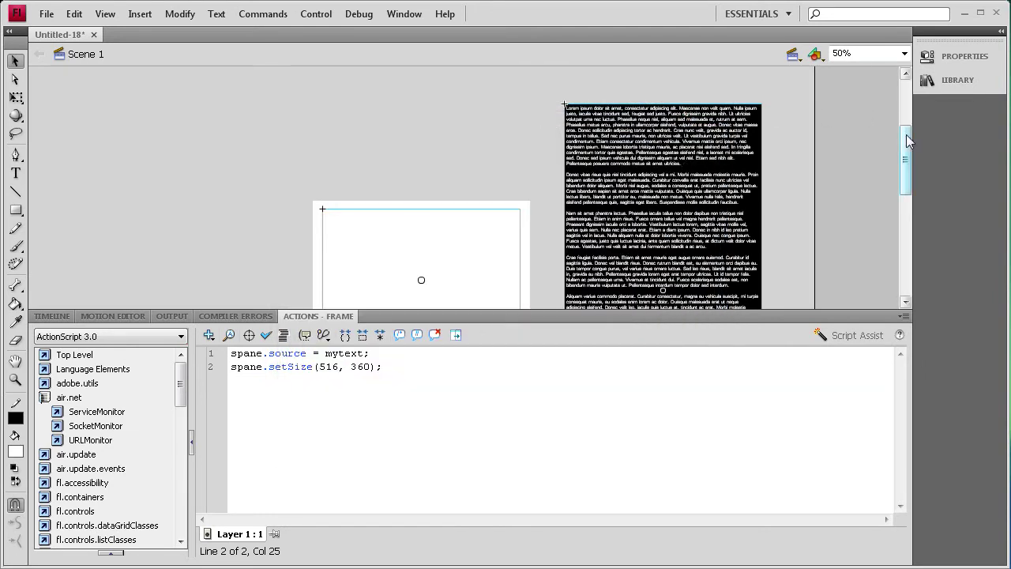
Delete the black mytext text clip from the stage.
left_click_drag(908, 139, 907, 146)
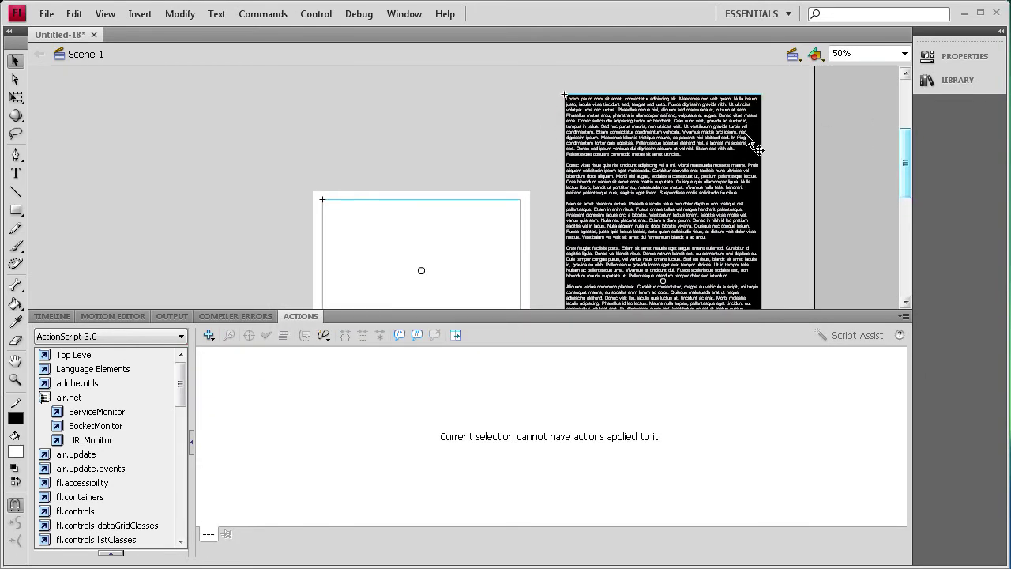
left_click(543, 130)
left_click(629, 126)
key("Delete")
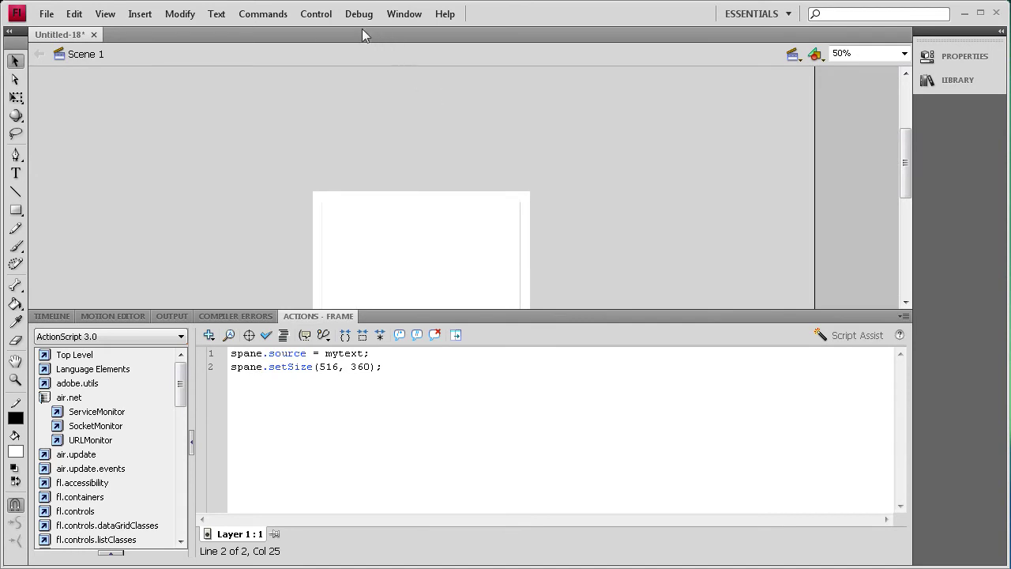
Test the movie without the stage clip, hitting the mytext undefined-property error, and return to the Timeline.
left_click(316, 14)
left_click(337, 133)
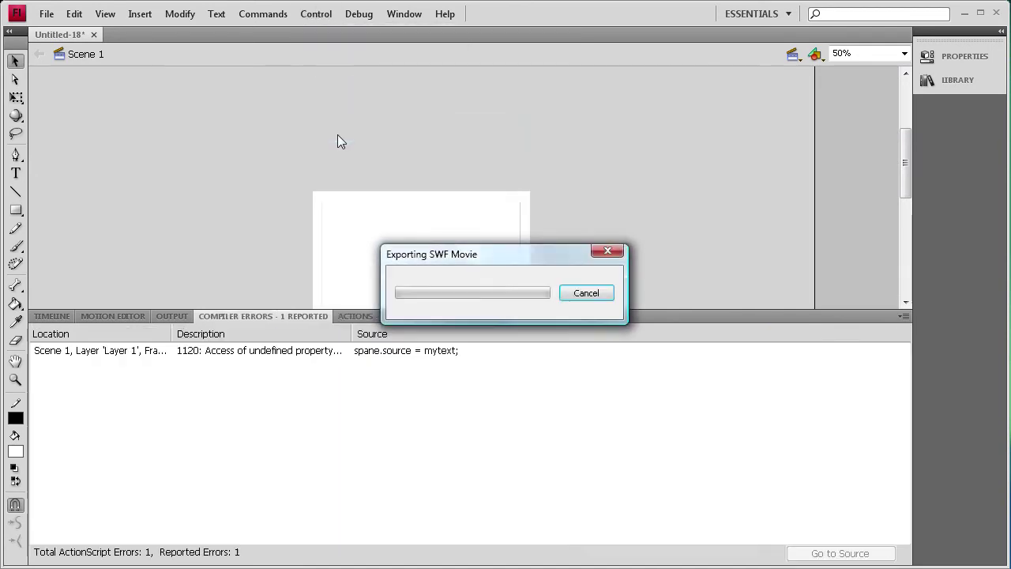
left_click(713, 110)
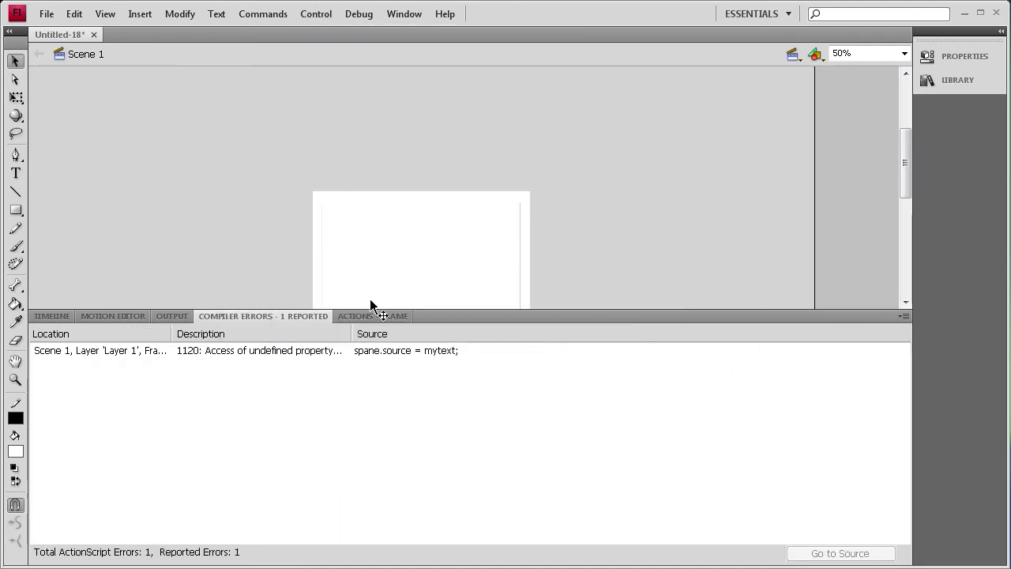
left_click(56, 316)
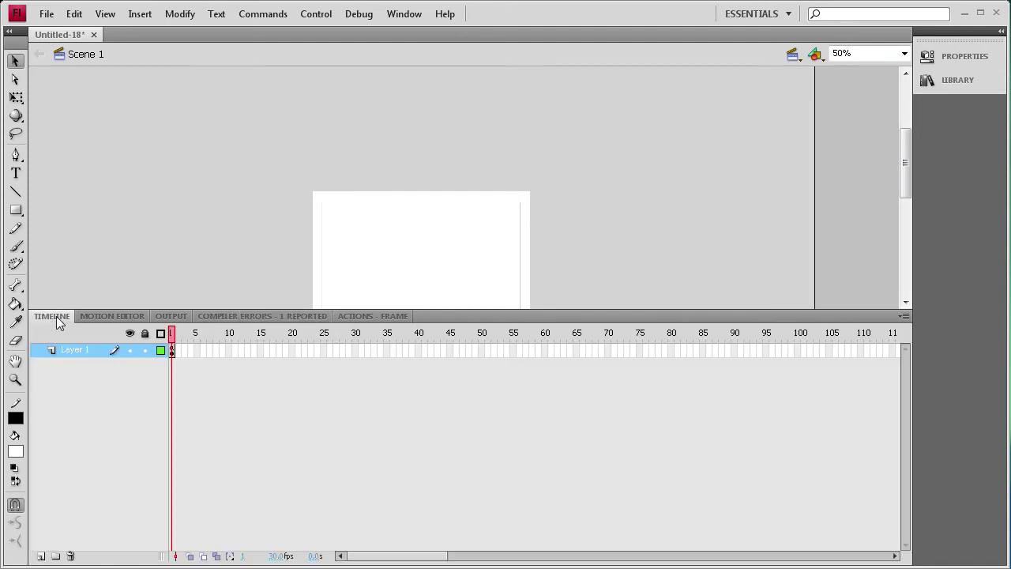
Enable Export for ActionScript on the mytext library symbol with class mytext, accepting the class warning.
left_click(932, 79)
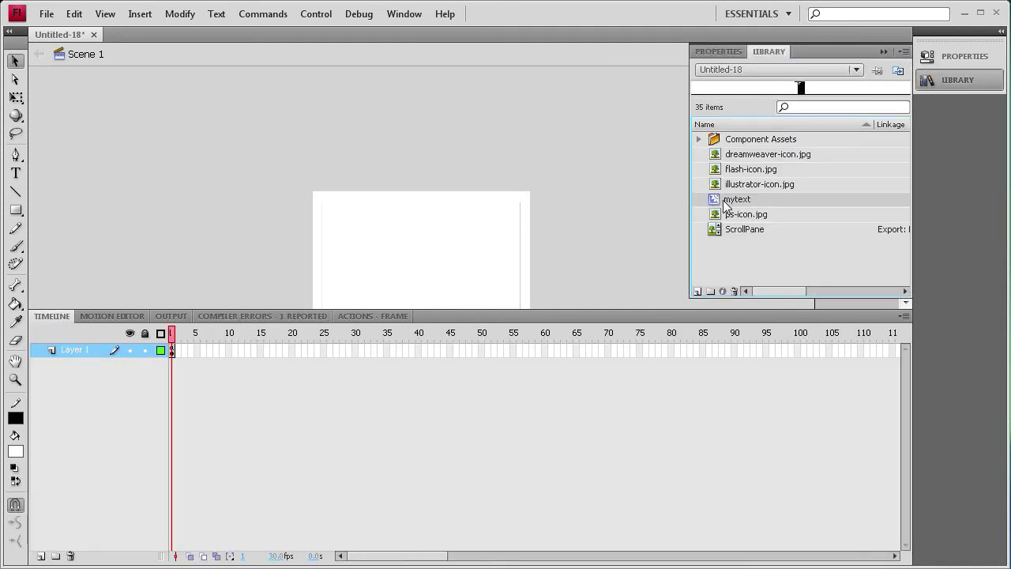
right_click(724, 202)
left_click(771, 423)
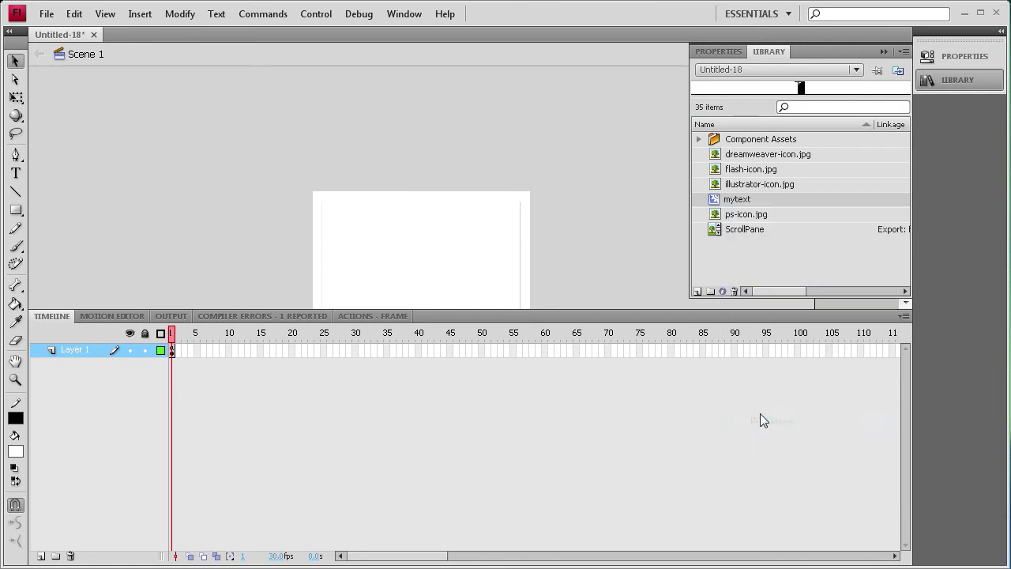
left_click(632, 331)
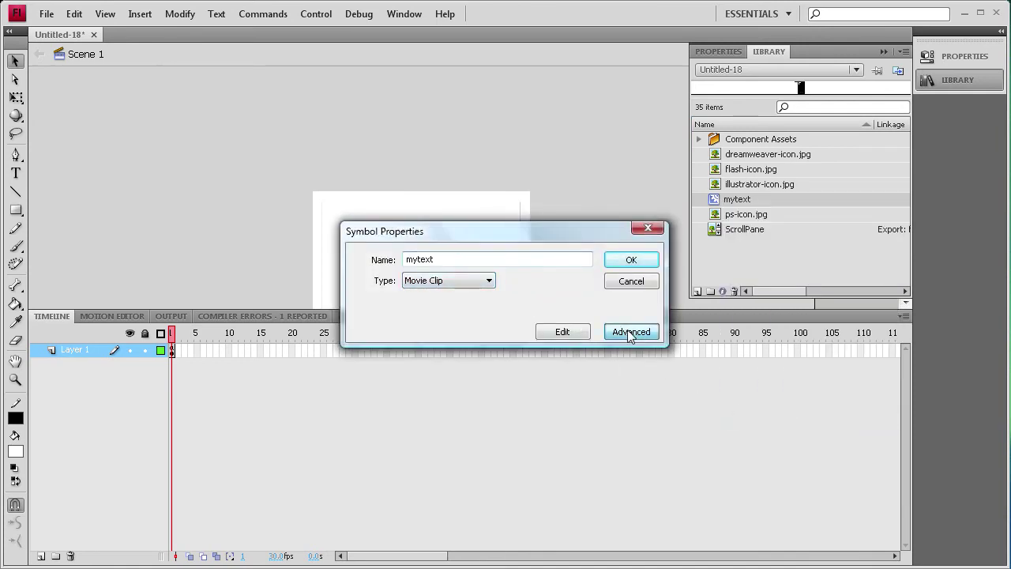
left_click_drag(492, 232, 471, 98)
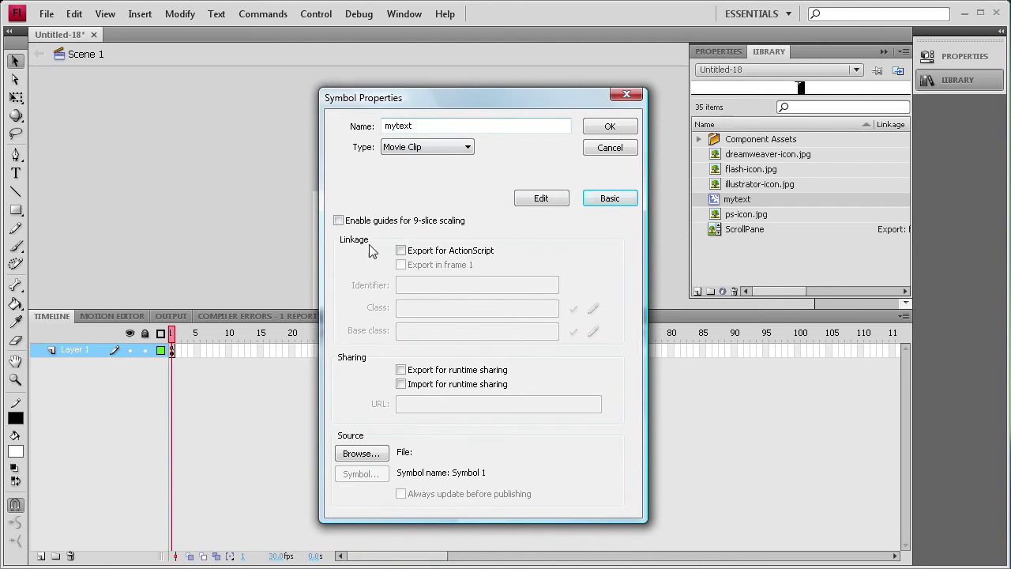
left_click(400, 251)
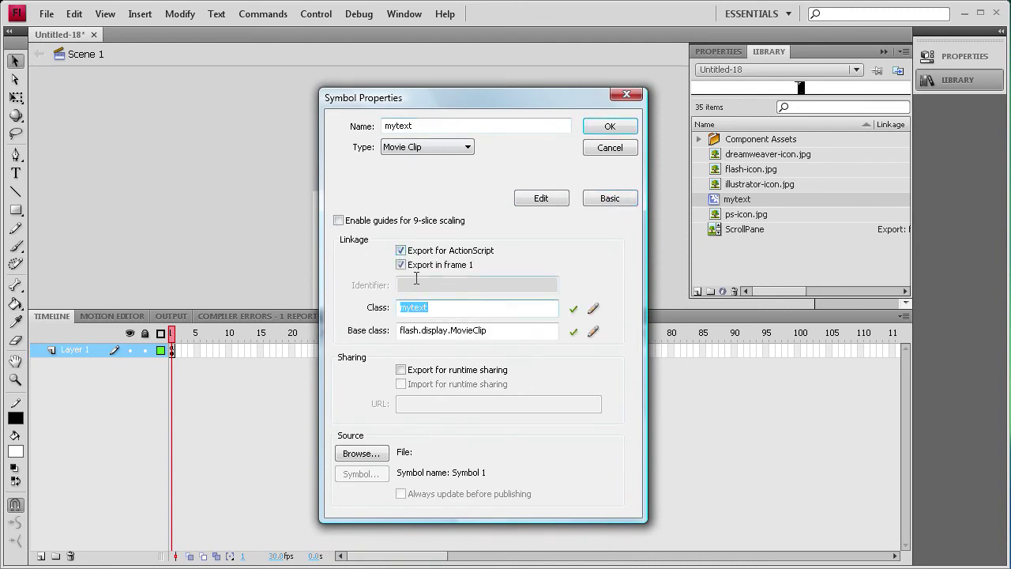
left_click_drag(430, 307, 394, 310)
left_click(610, 127)
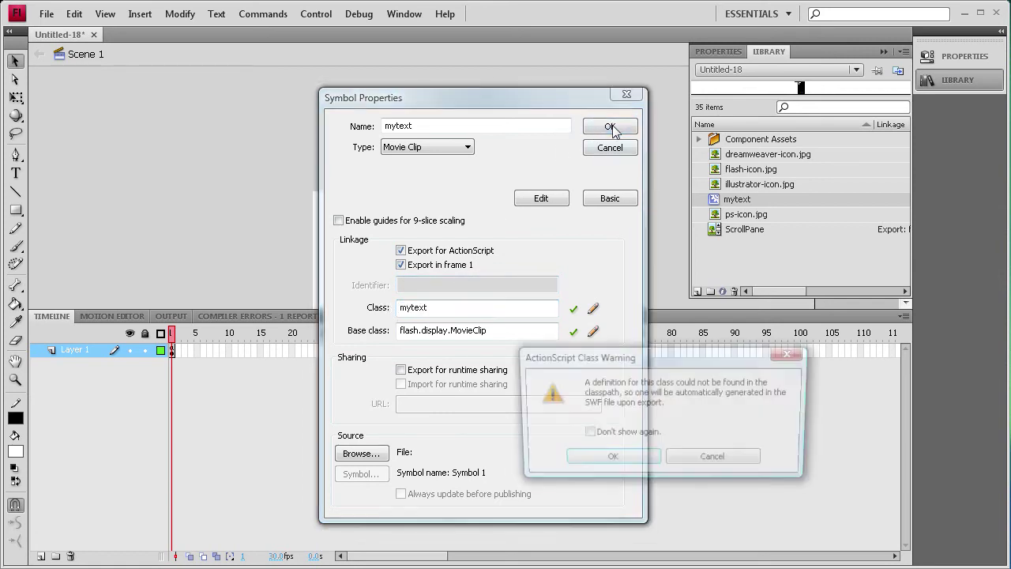
left_click(610, 459)
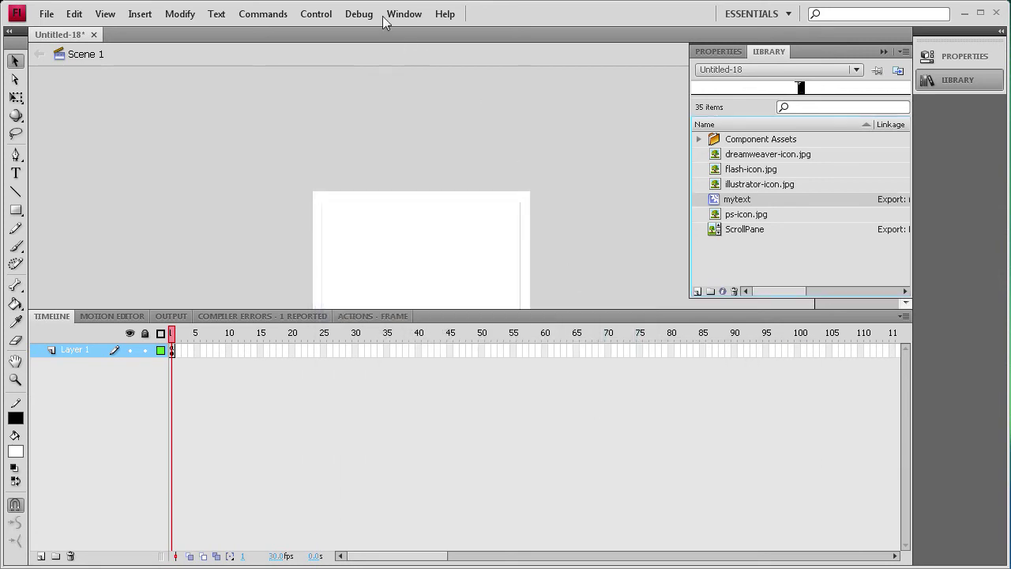
left_click(327, 15)
Test the movie and scroll the ScrollPane through the lorem ipsum text and Adobe icons.
left_click(359, 132)
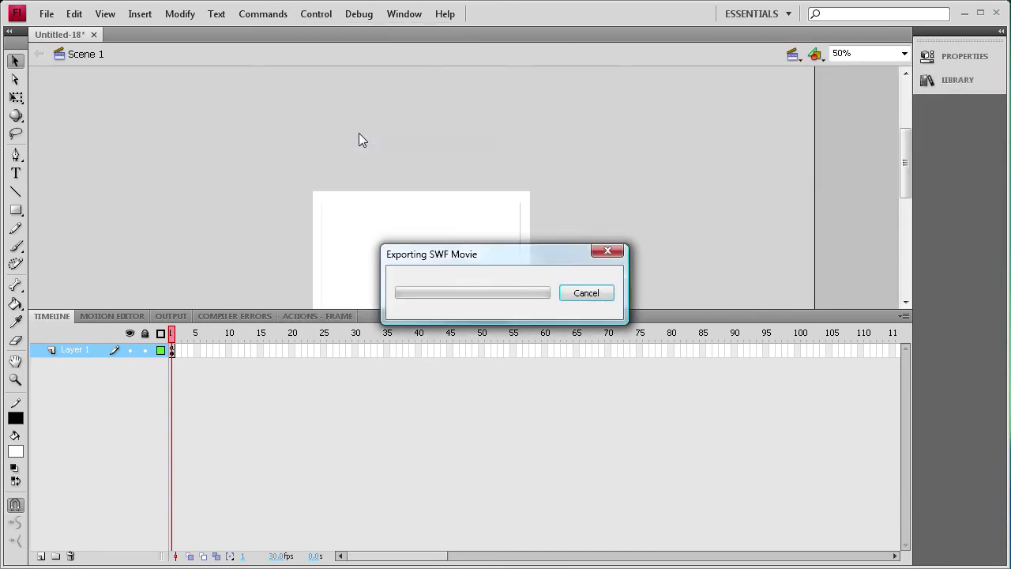
mouse_move(707, 204)
left_mouse_down()
mouse_move(705, 387)
mouse_move(706, 179)
left_mouse_up()
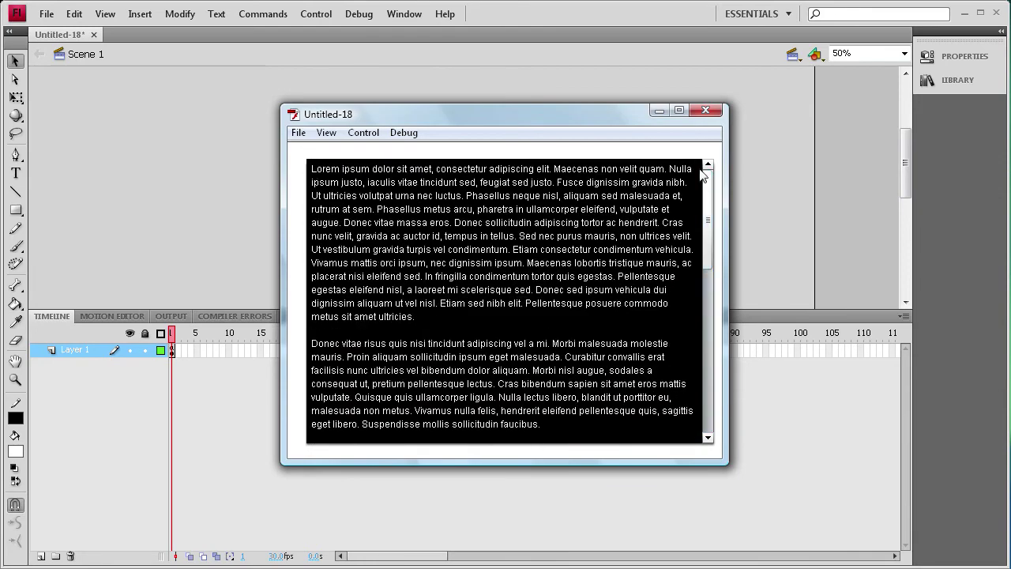
mouse_move(707, 178)
left_mouse_down()
mouse_move(711, 371)
mouse_move(708, 187)
left_mouse_up()
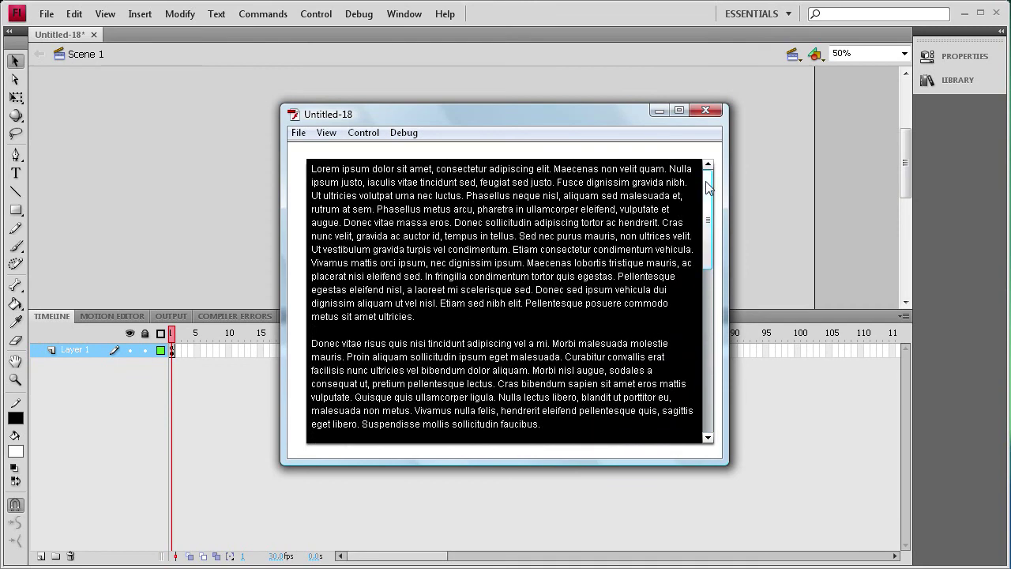